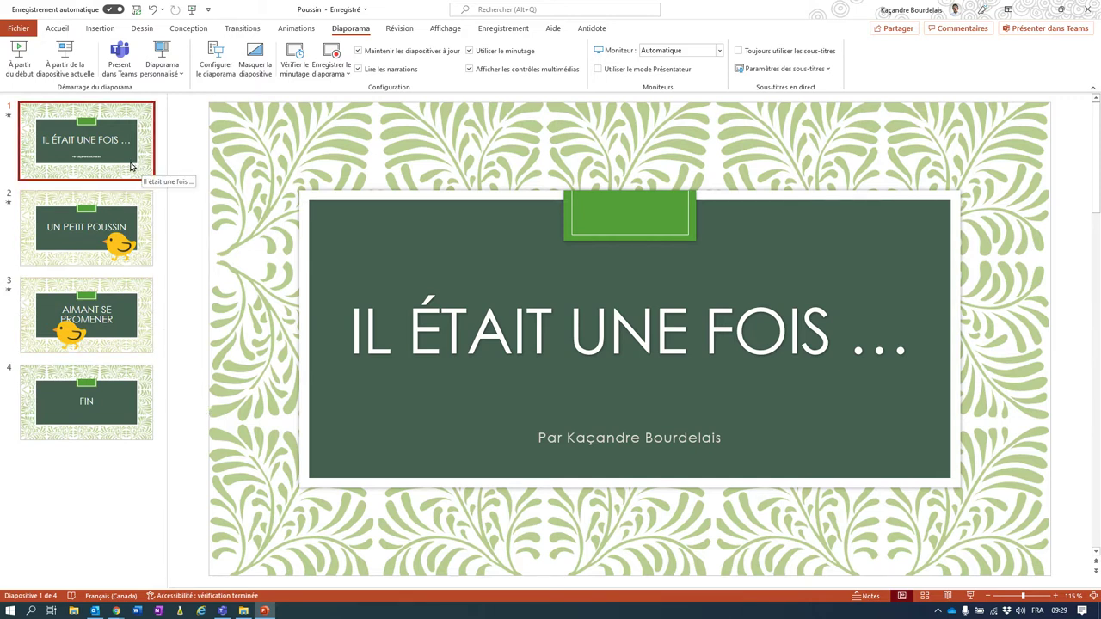
# - Review the UN PETIT POUSSIN, AIMANT SE PROMENER and FIN slides, then return to the title slide
pyautogui.click(86, 226)
pyautogui.click(83, 311)
pyautogui.click(86, 395)
pyautogui.click(85, 133)
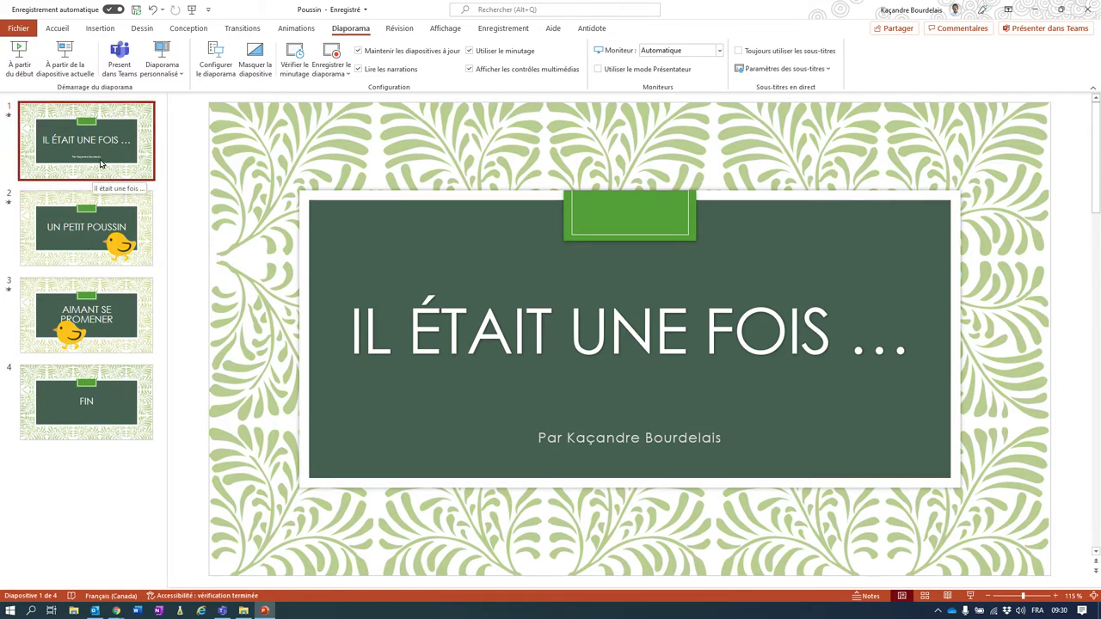
# - Start the slideshow recording from the beginning via Enregistrer le diaporama
pyautogui.click(65, 28)
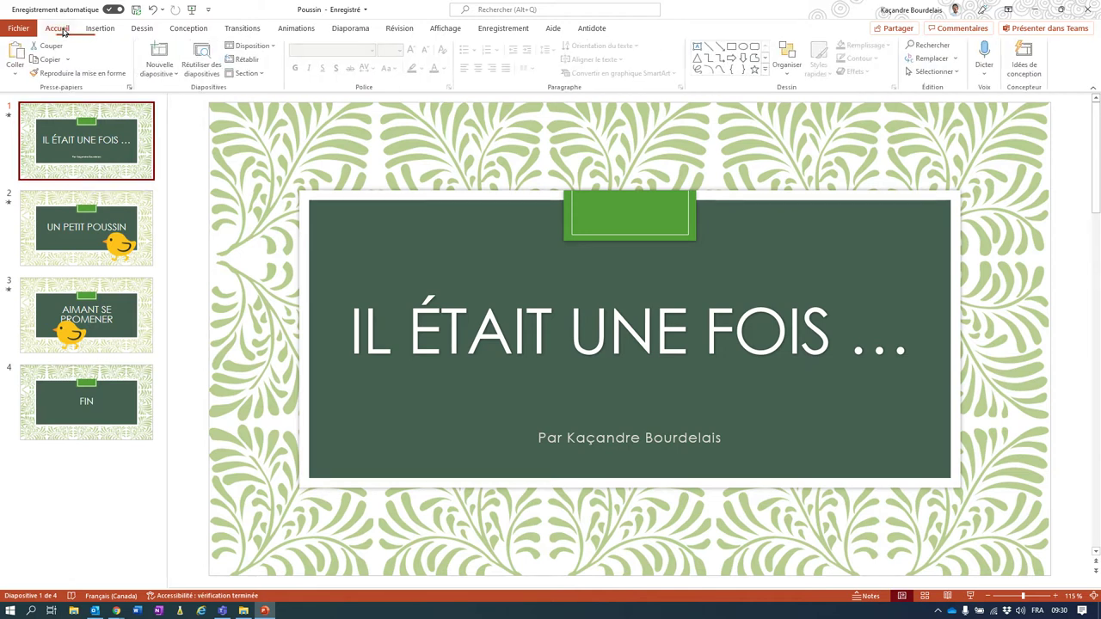
pyautogui.click(350, 30)
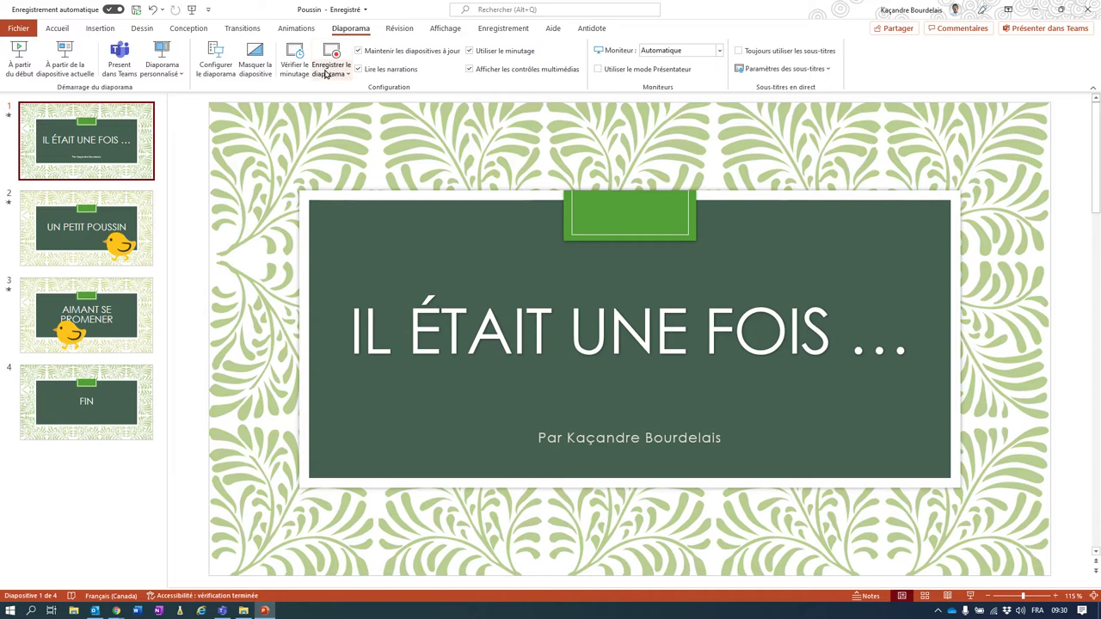
pyautogui.click(343, 74)
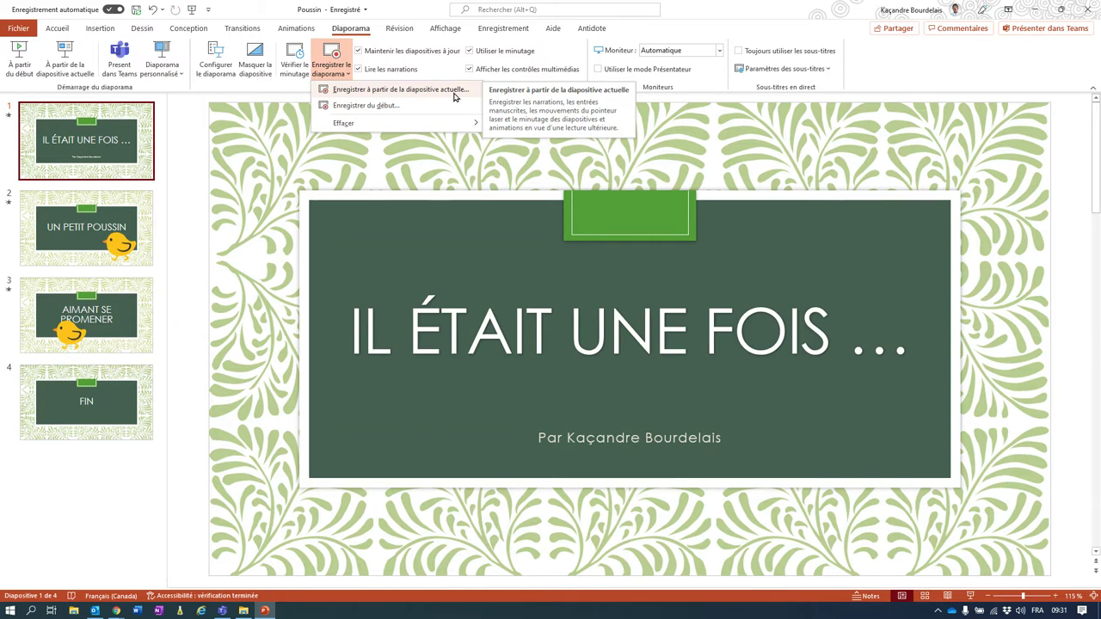
pyautogui.click(350, 107)
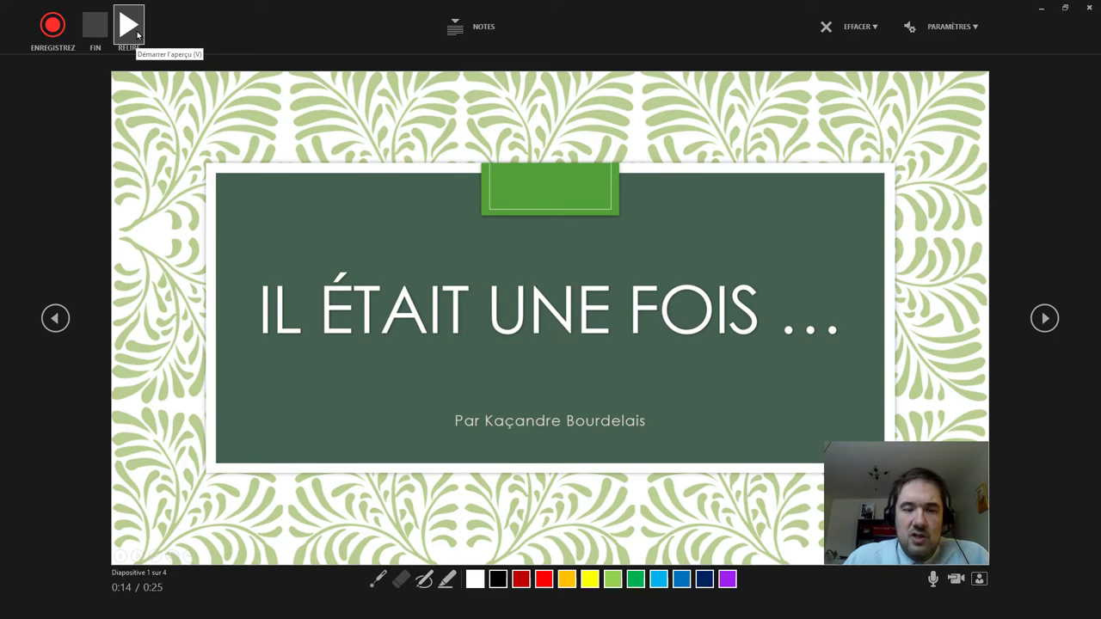
# - Check slide 1's NOTES in the recording view, find them empty, and exit with Esc
pyautogui.click(471, 31)
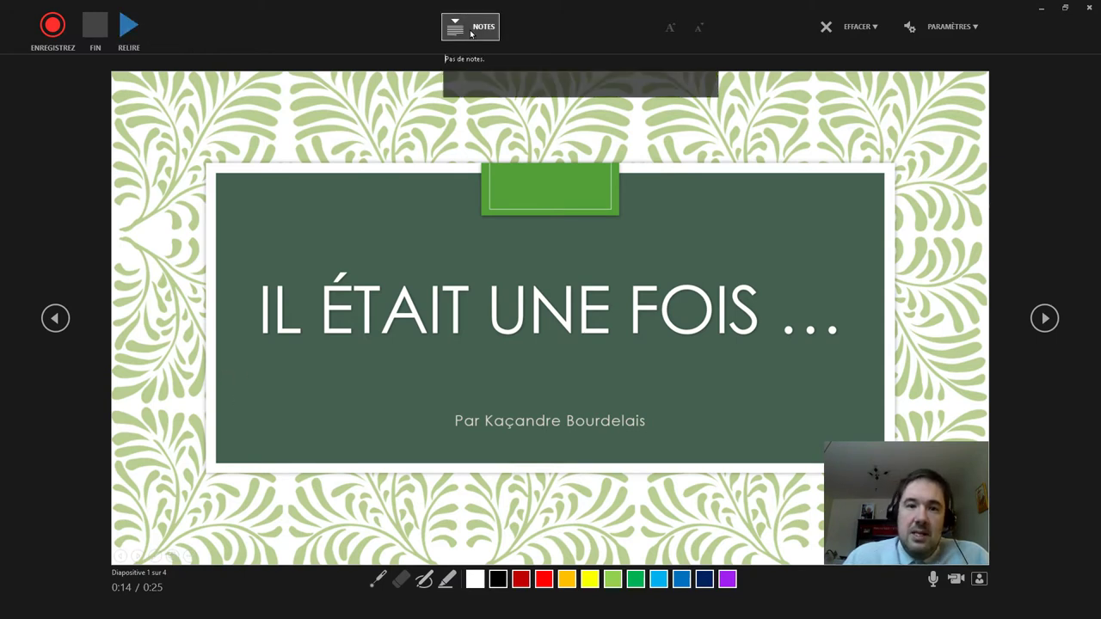
pyautogui.click(471, 33)
pyautogui.click(471, 33)
pyautogui.click(471, 33)
pyautogui.press('Escape')
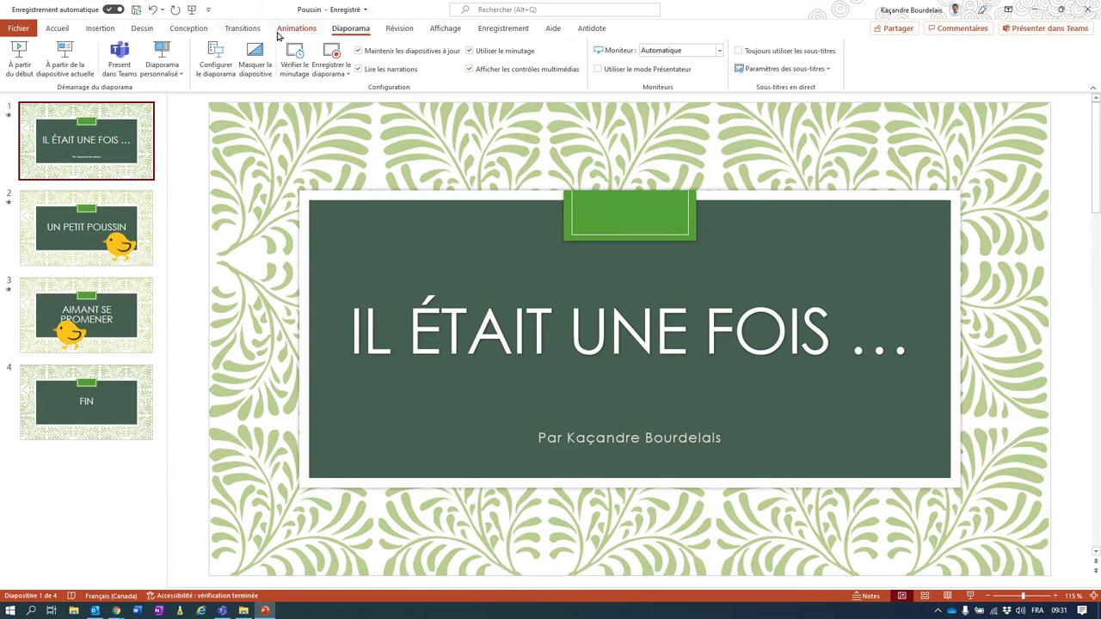
# - Add the speaker note 'Mes notes de narration' under the title slide, then open the recording options
pyautogui.moveTo(403, 585); pyautogui.dragTo(403, 499)
pyautogui.click(268, 515)
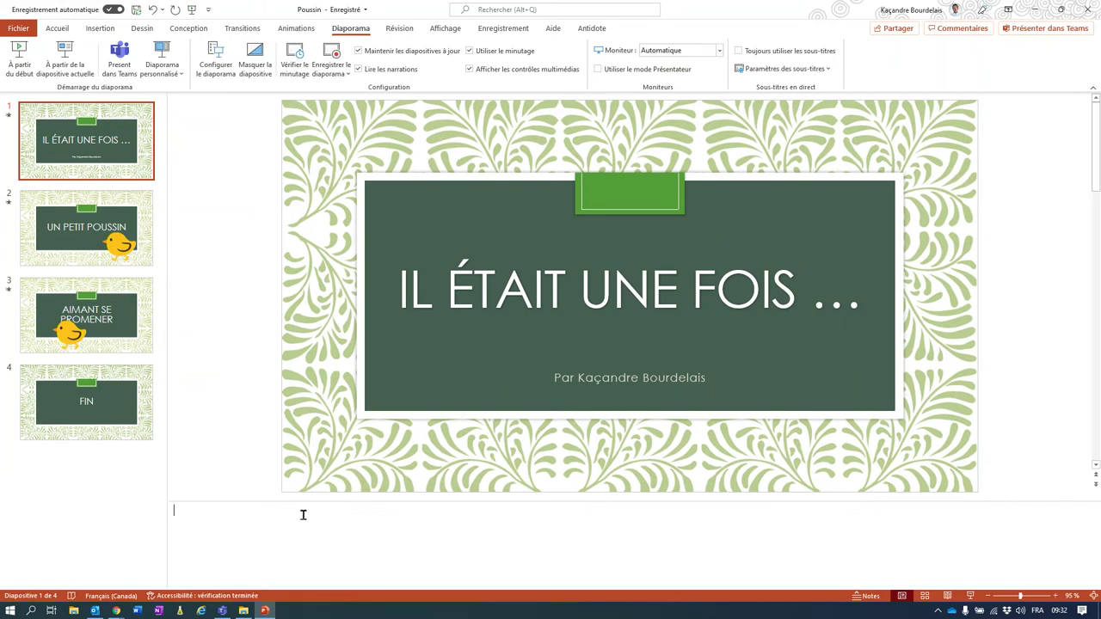
pyautogui.write('Mes notes de na')
pyautogui.write('rration')
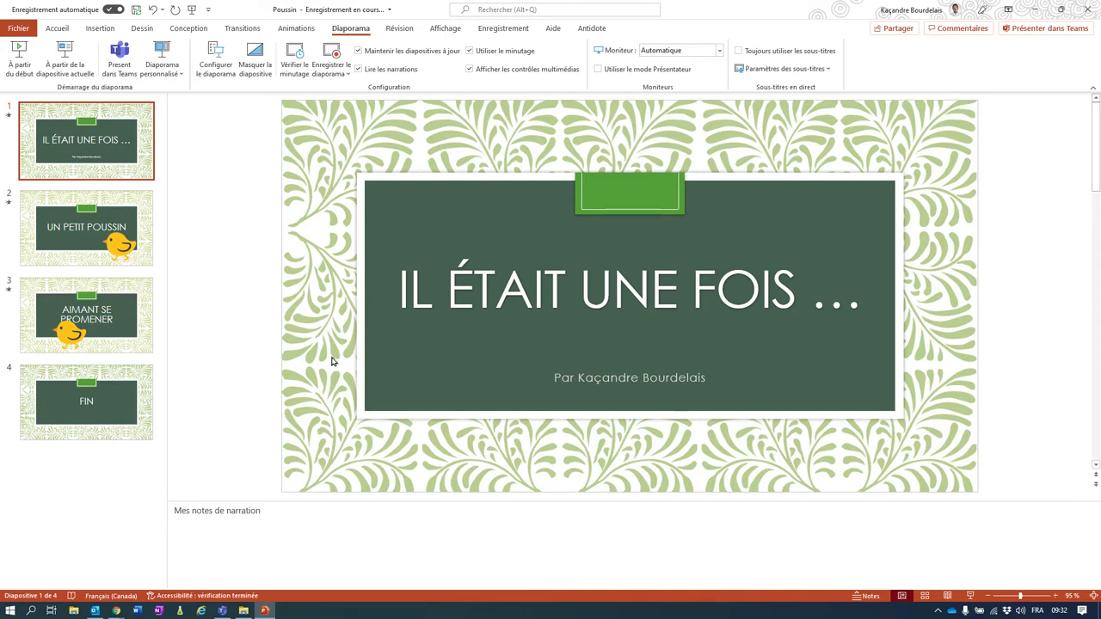
pyautogui.click(331, 60)
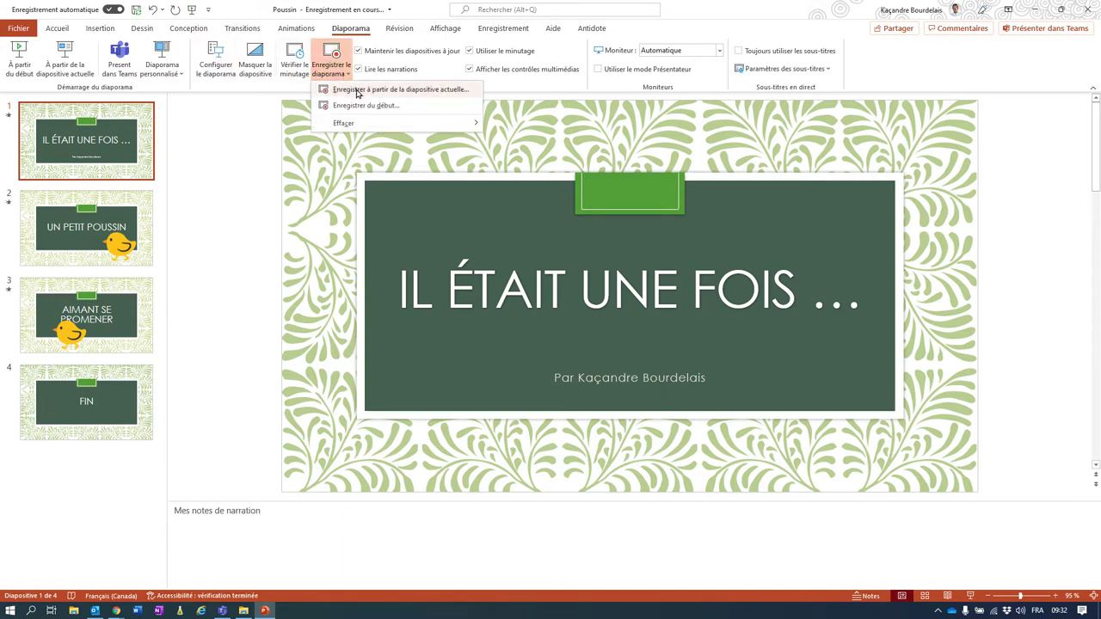
# - Record from the beginning and toggle NOTES to confirm 'Mes notes de narration' appears
pyautogui.click(366, 106)
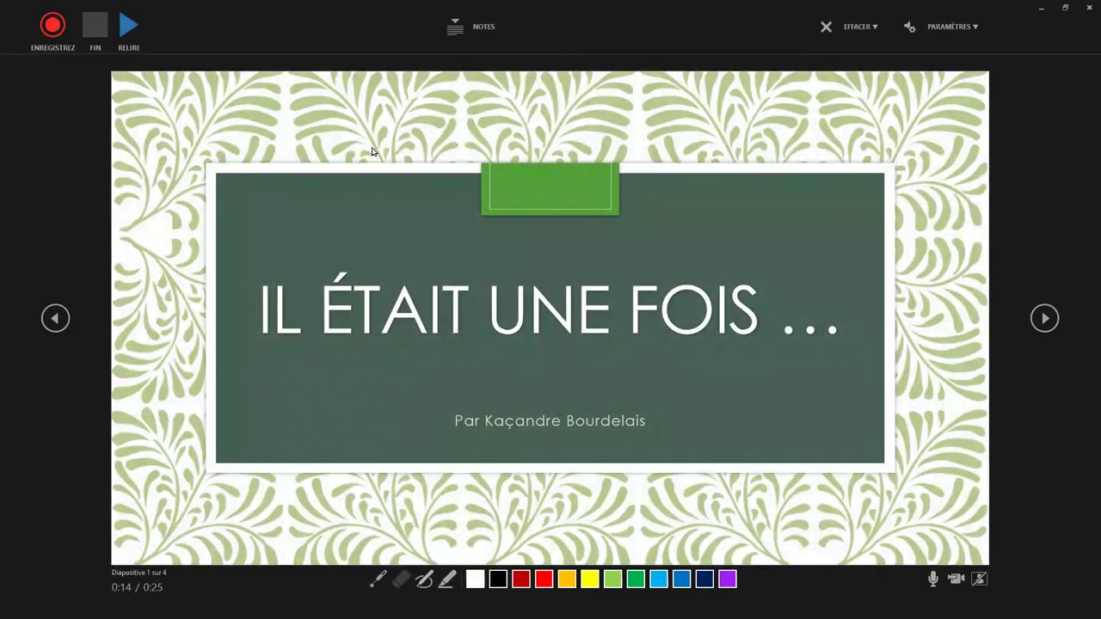
pyautogui.click(468, 25)
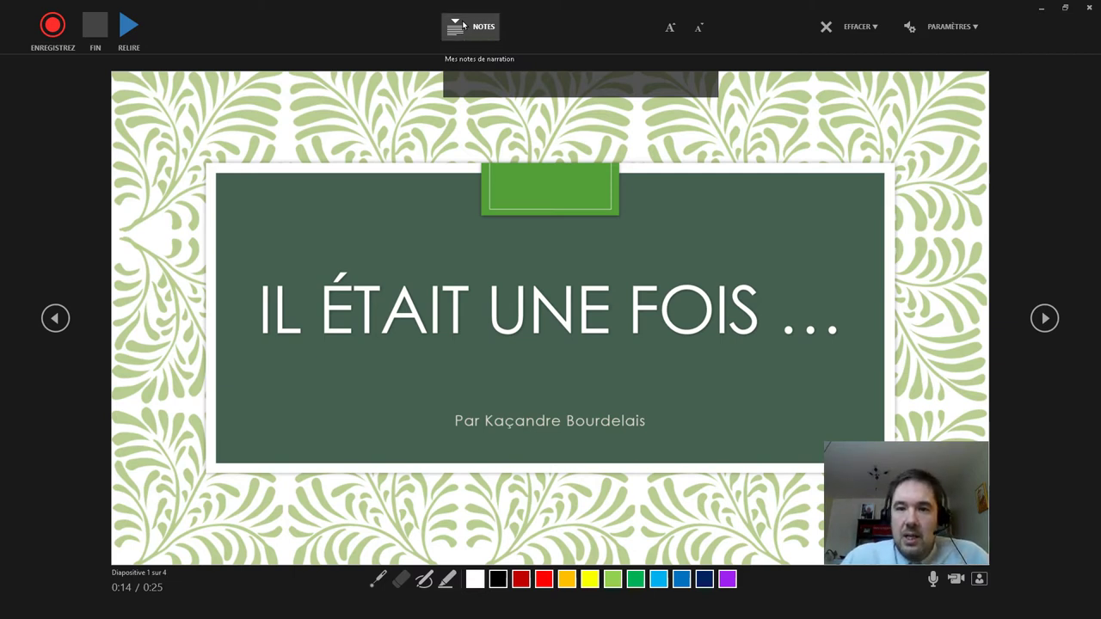
pyautogui.click(463, 25)
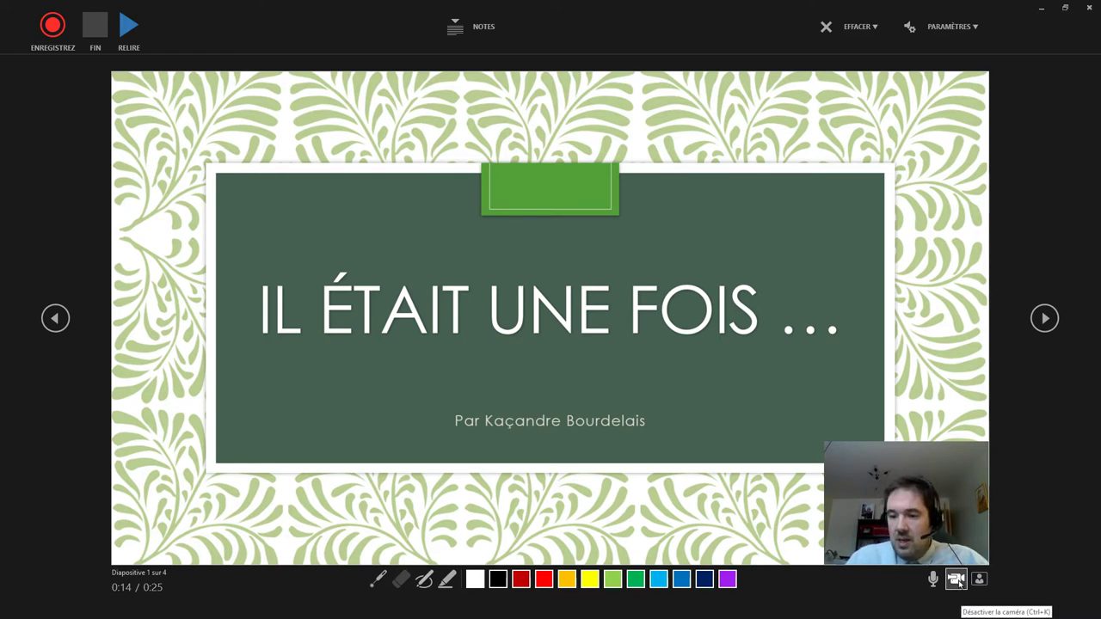
# - Leave the webcam switched off for the recording and select the laser pointer
pyautogui.click(956, 579)
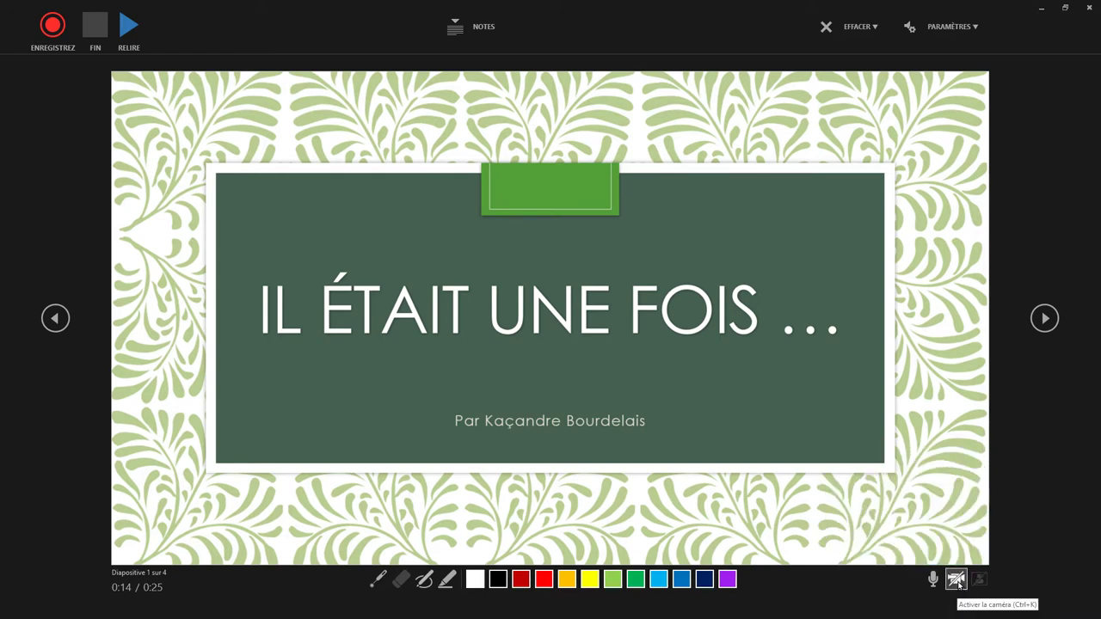
pyautogui.click(956, 580)
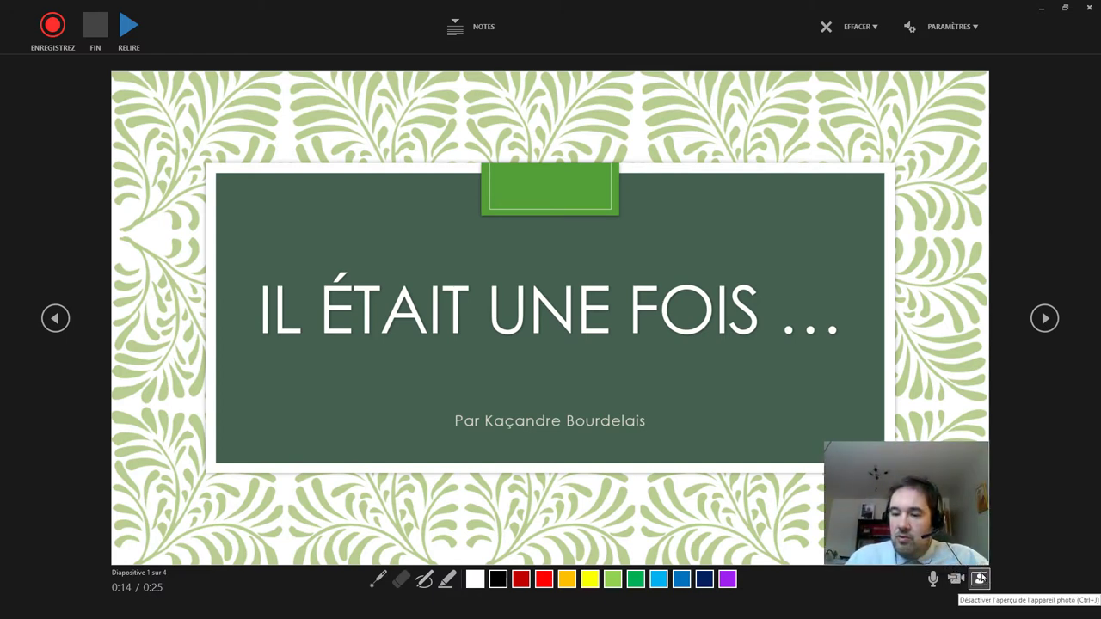
pyautogui.click(979, 578)
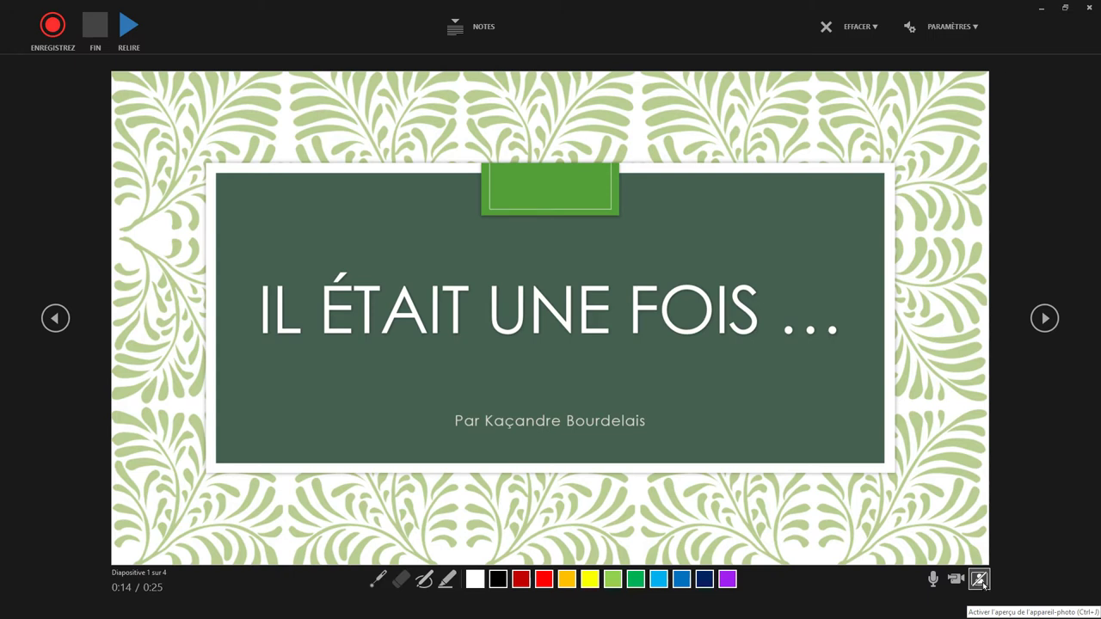
pyautogui.click(982, 583)
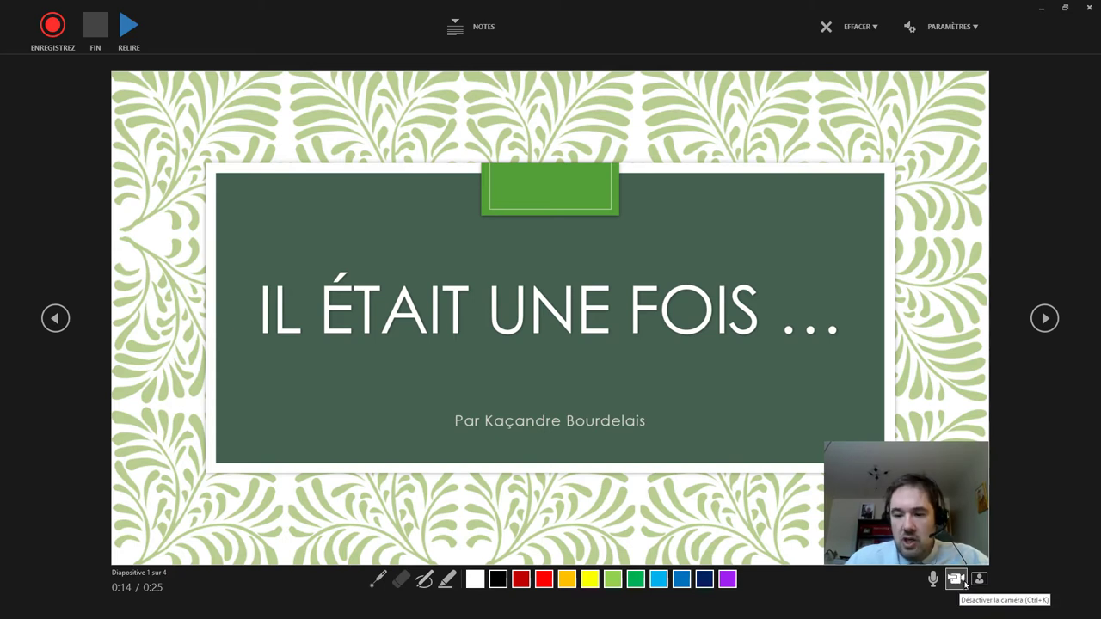
pyautogui.click(964, 583)
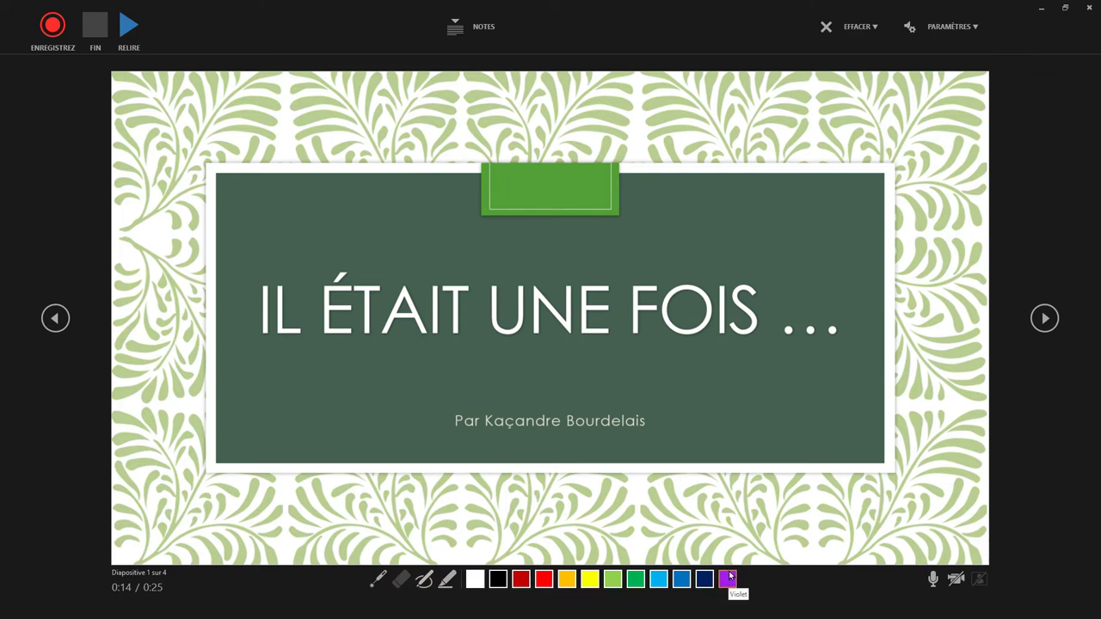
pyautogui.click(378, 580)
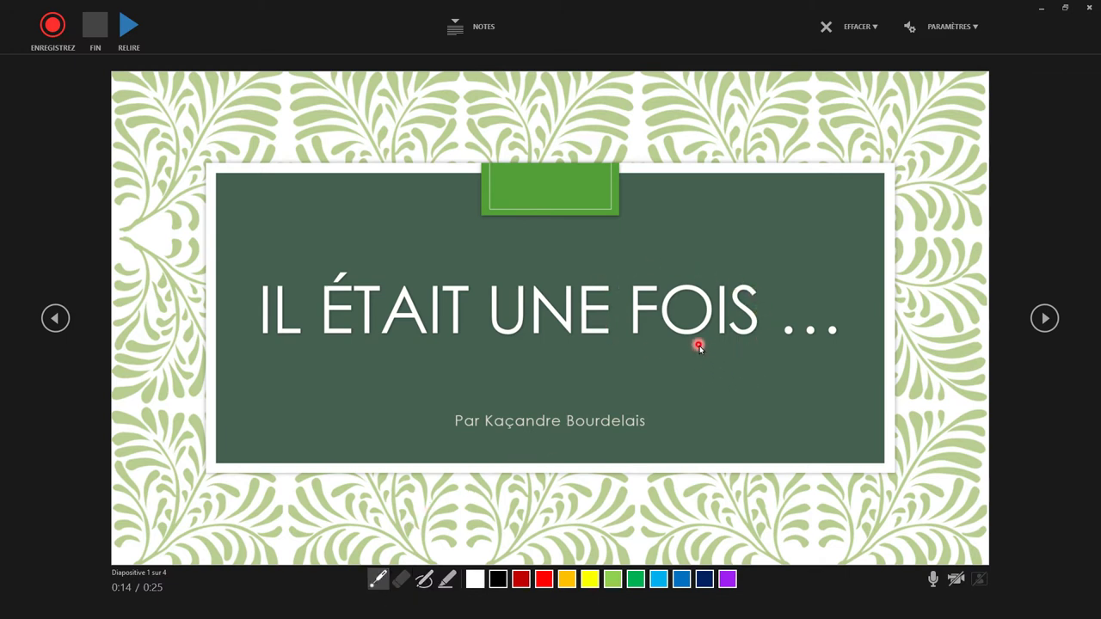
pyautogui.click(426, 583)
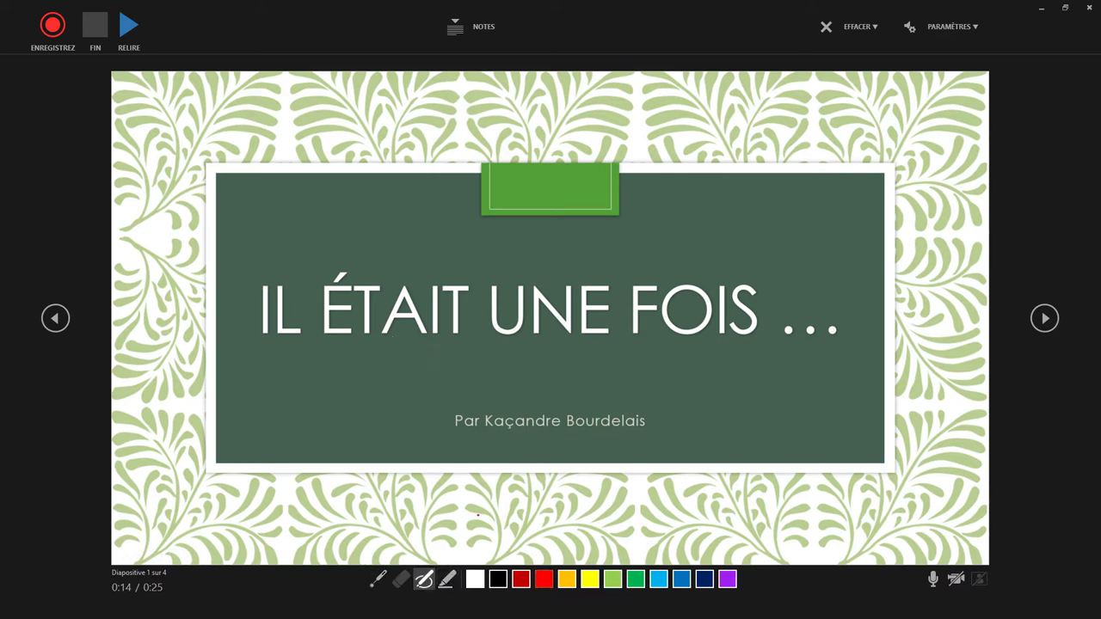
pyautogui.click(566, 579)
pyautogui.moveTo(456, 352); pyautogui.dragTo(395, 331)
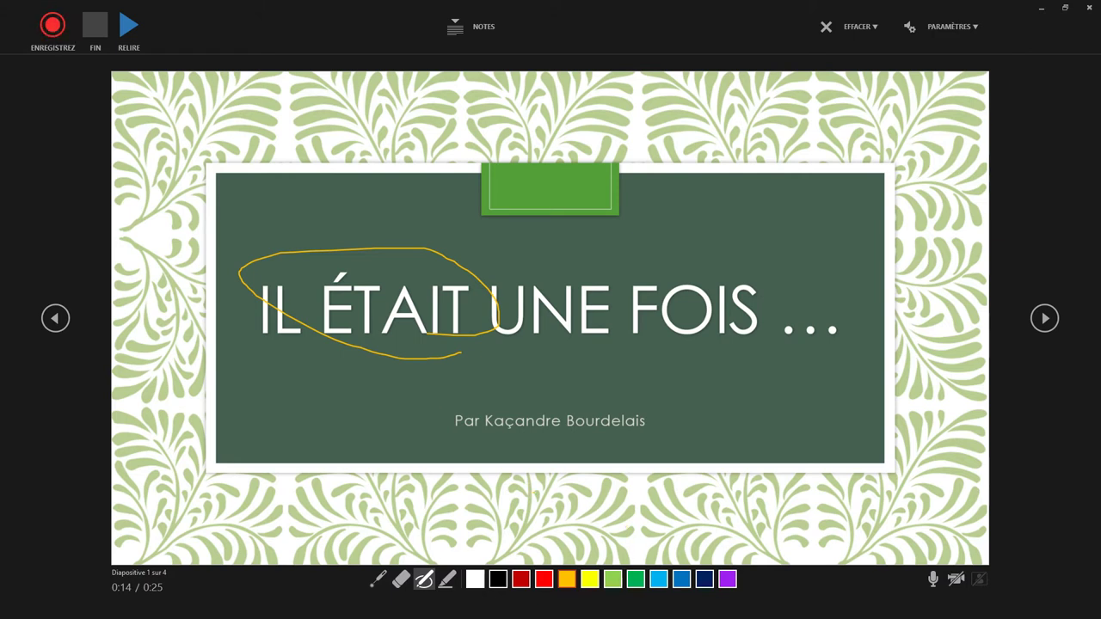
pyautogui.click(400, 578)
pyautogui.click(441, 358)
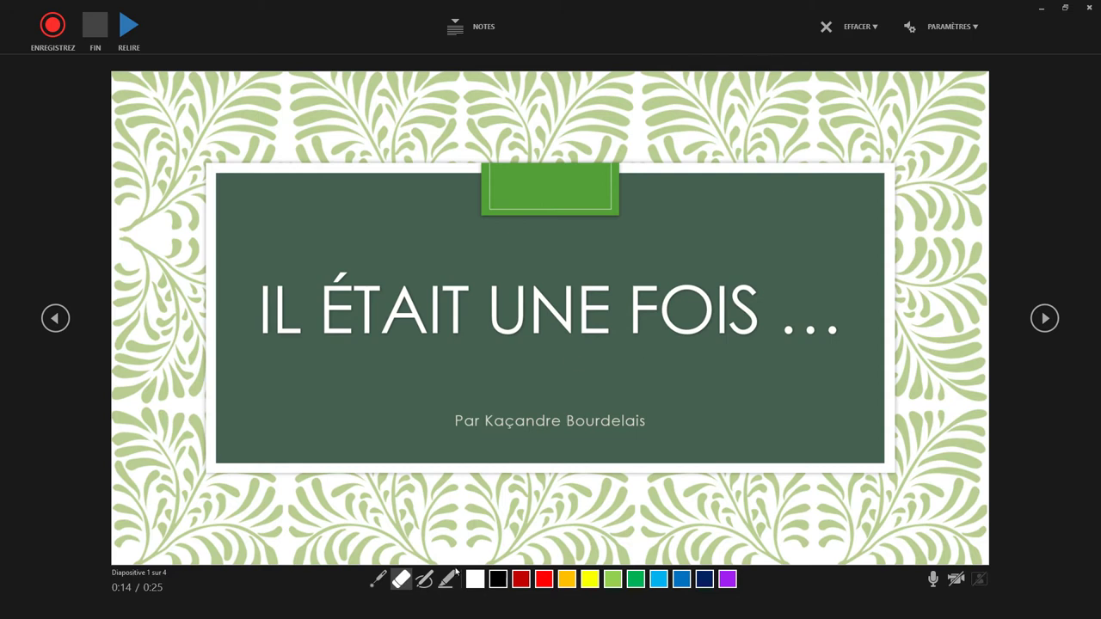
pyautogui.click(378, 579)
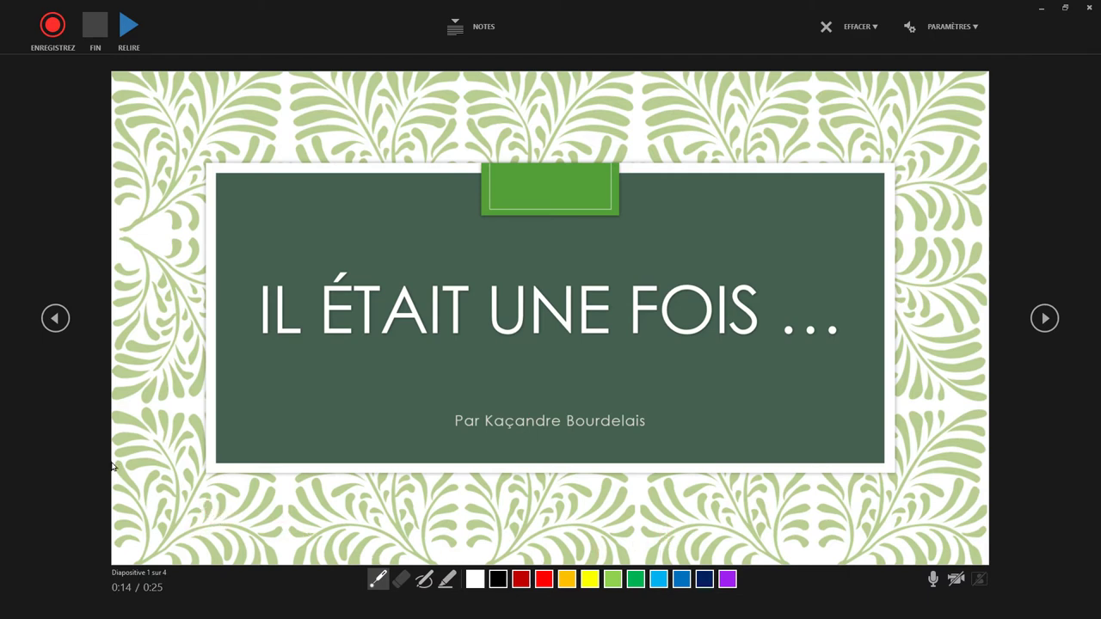
# - Begin narration recording on slide 1 and bring in the IL ÉTAIT UNE FOIS … title
pyautogui.click(53, 27)
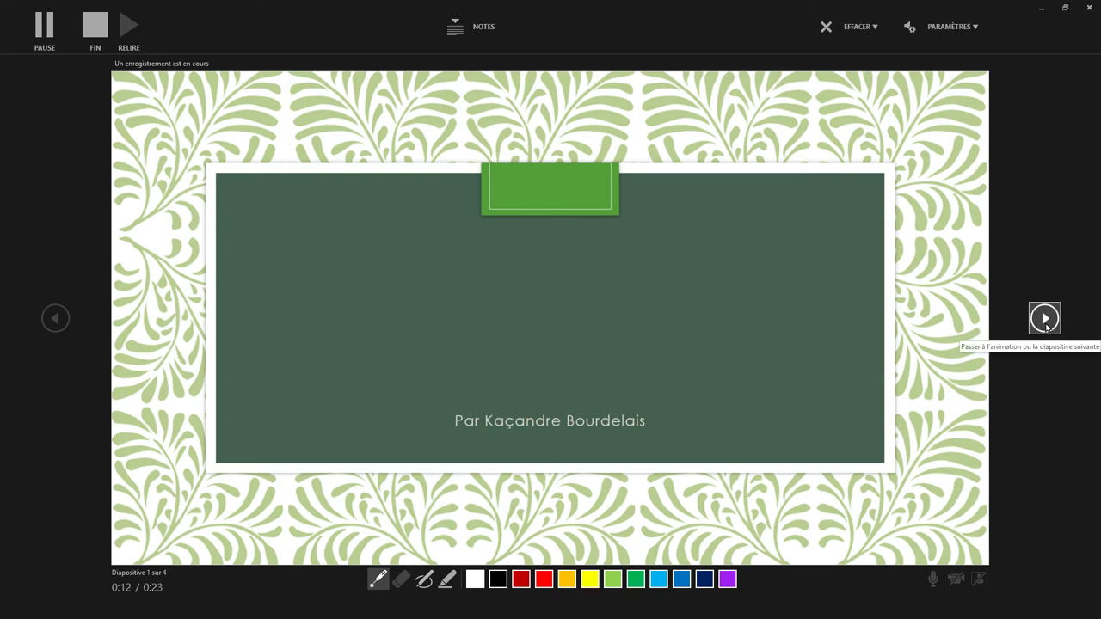
pyautogui.click(1046, 326)
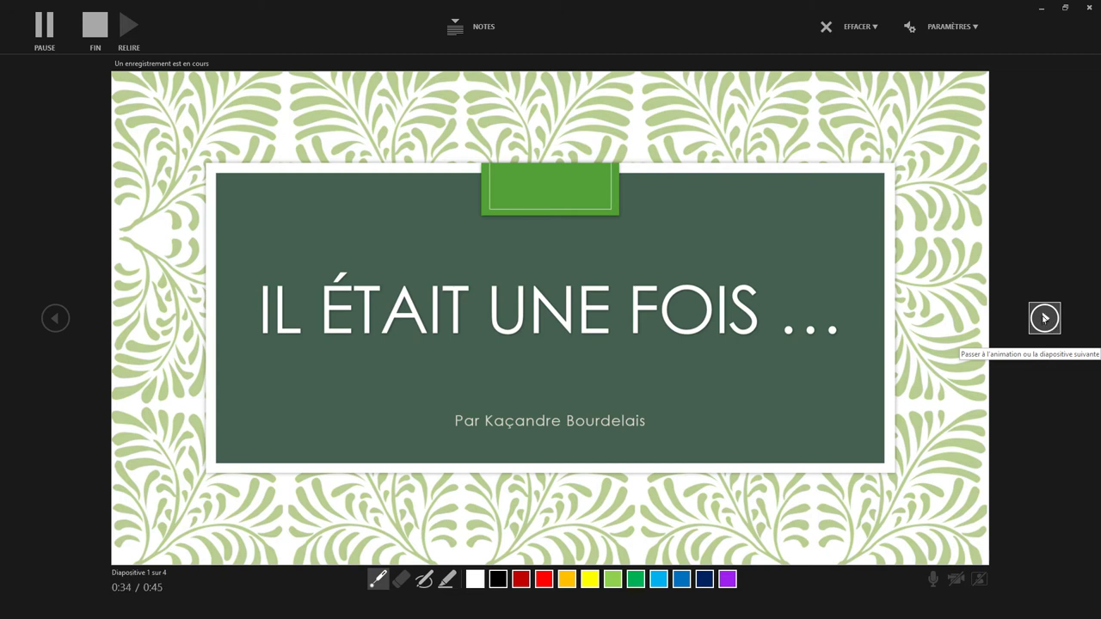
# - Narrate through UN PETIT POUSSIN and AIMANT SE PROMENER with the chick walking, reaching FIN
pyautogui.click(1044, 318)
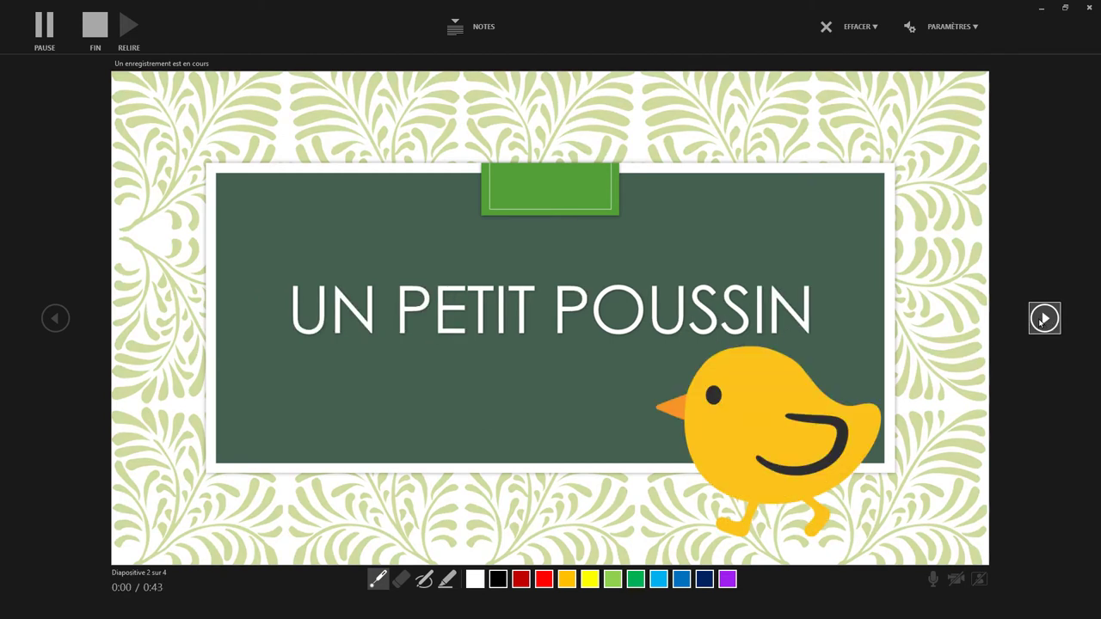
pyautogui.click(1043, 319)
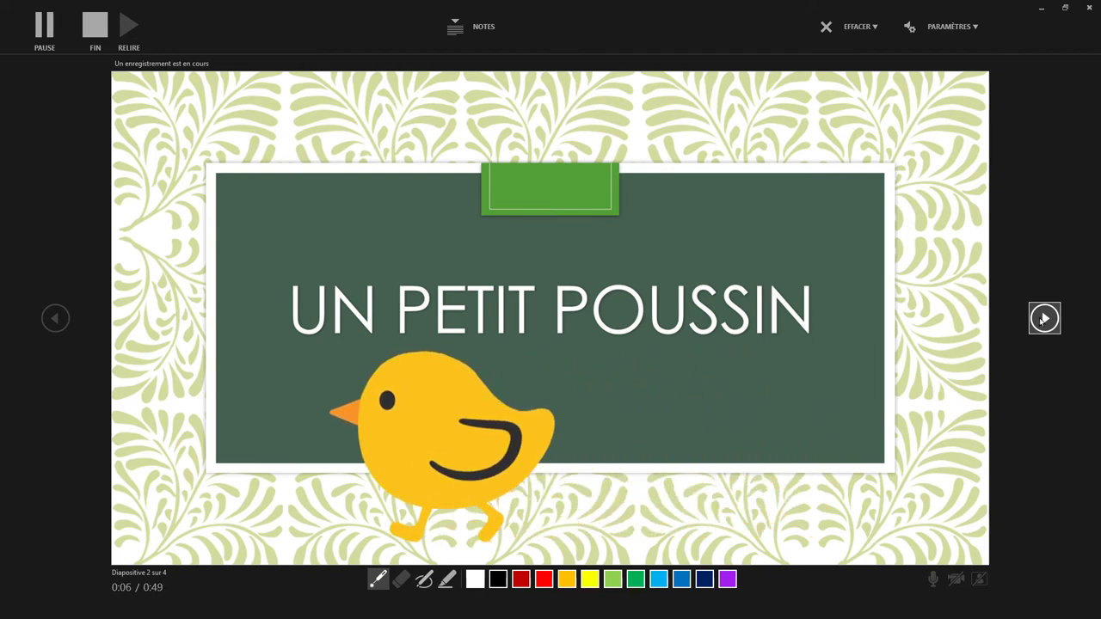
pyautogui.click(1042, 320)
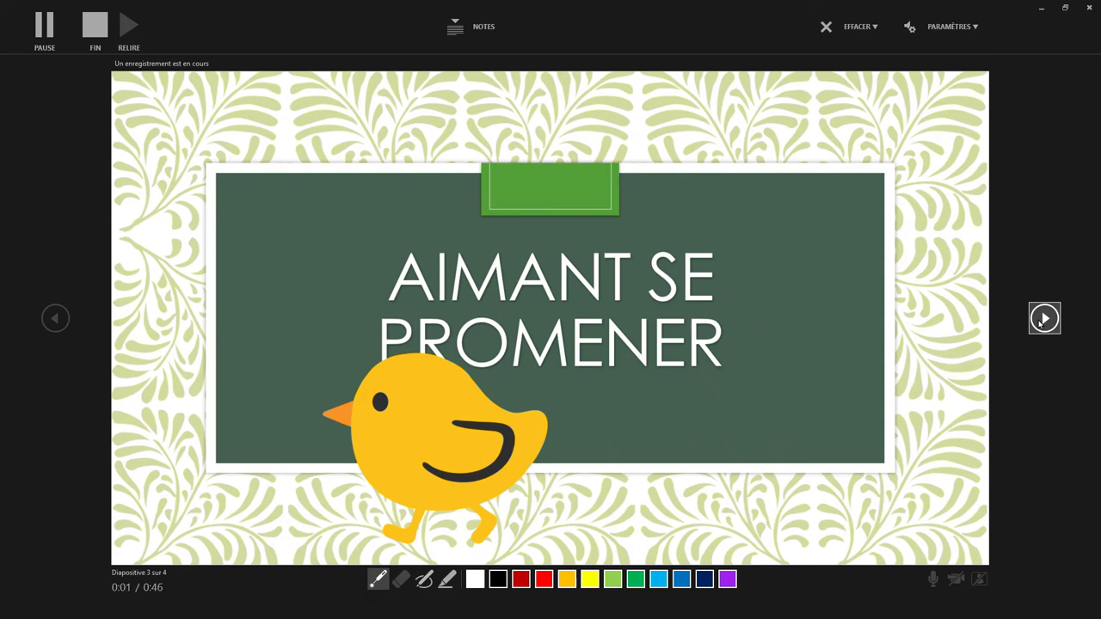
pyautogui.click(1043, 320)
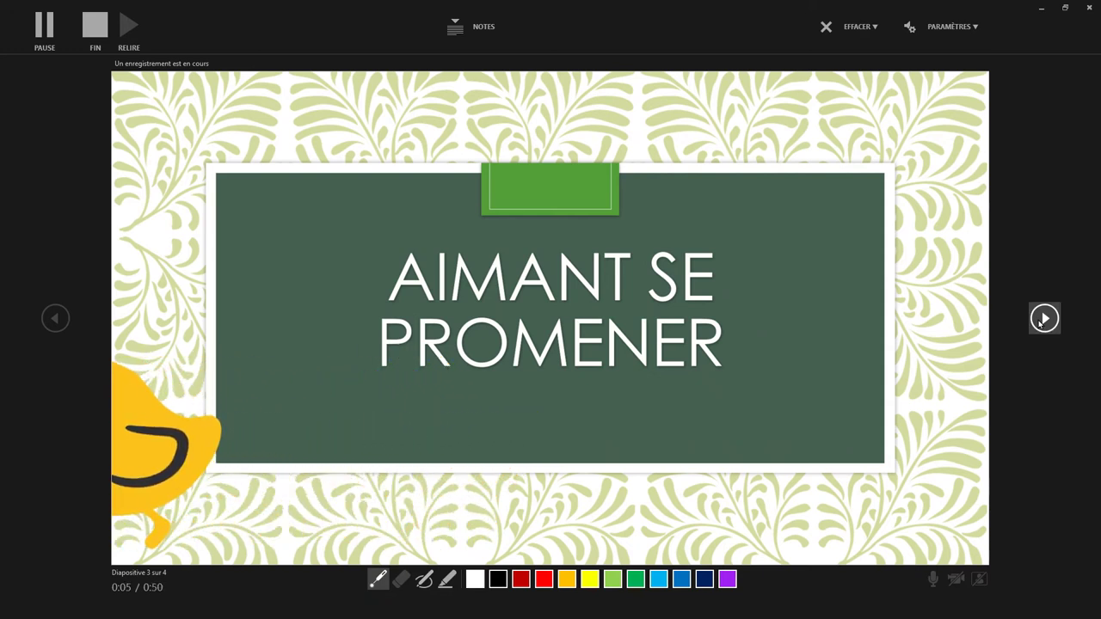
pyautogui.click(1042, 320)
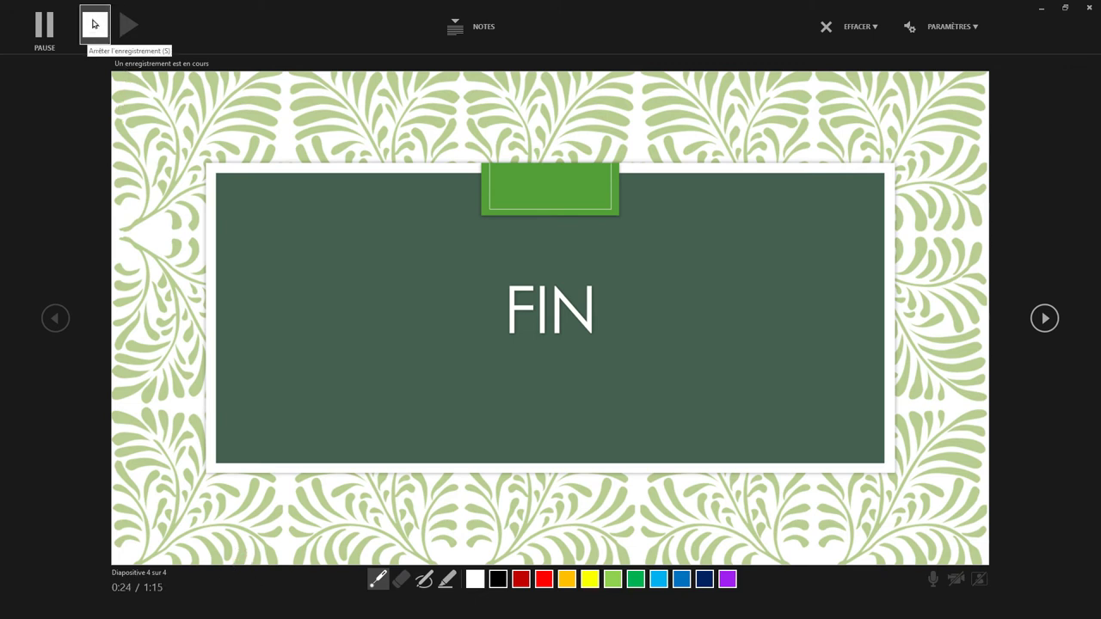
# - Stop the recording at 1:16, close the recording window, and select the first slide
pyautogui.click(96, 26)
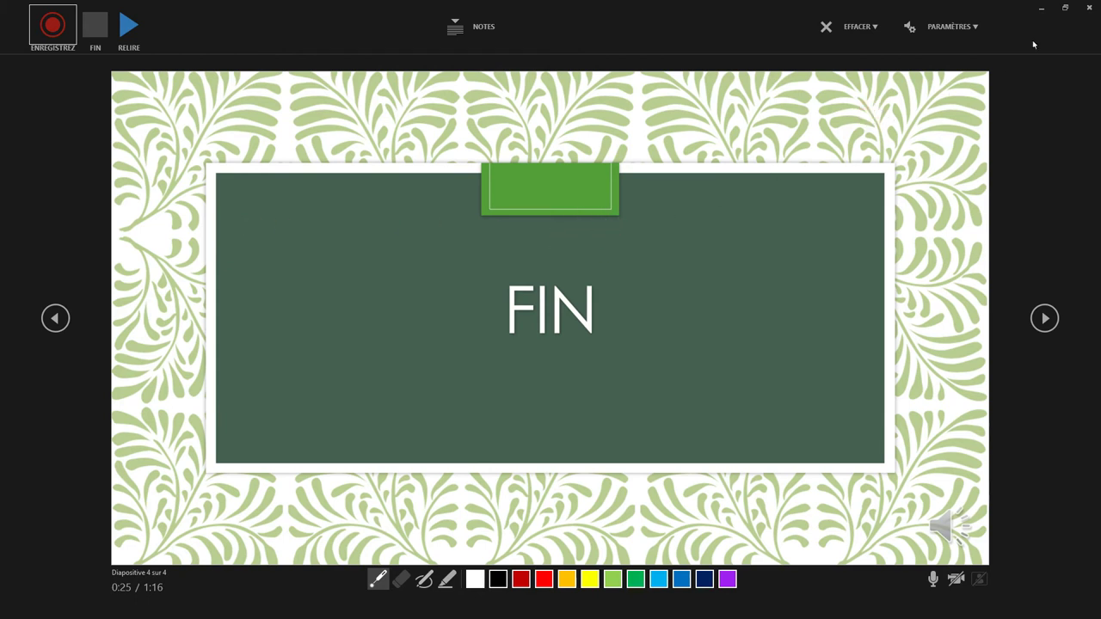
pyautogui.click(1087, 8)
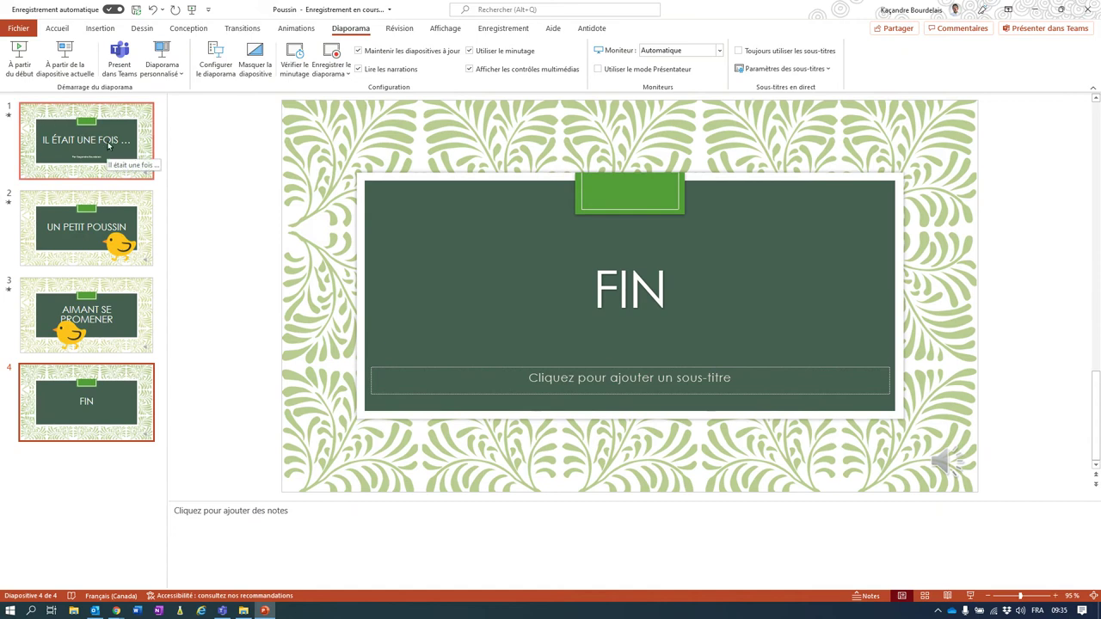
pyautogui.click(107, 146)
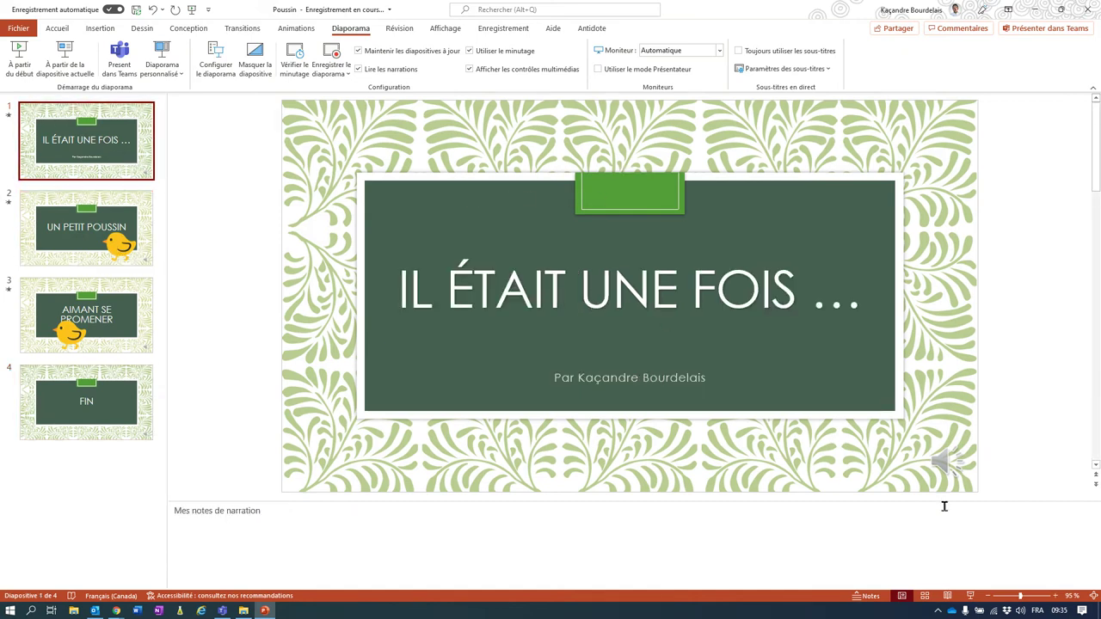
# - Play back the title slide's recorded narration audio
pyautogui.click(944, 454)
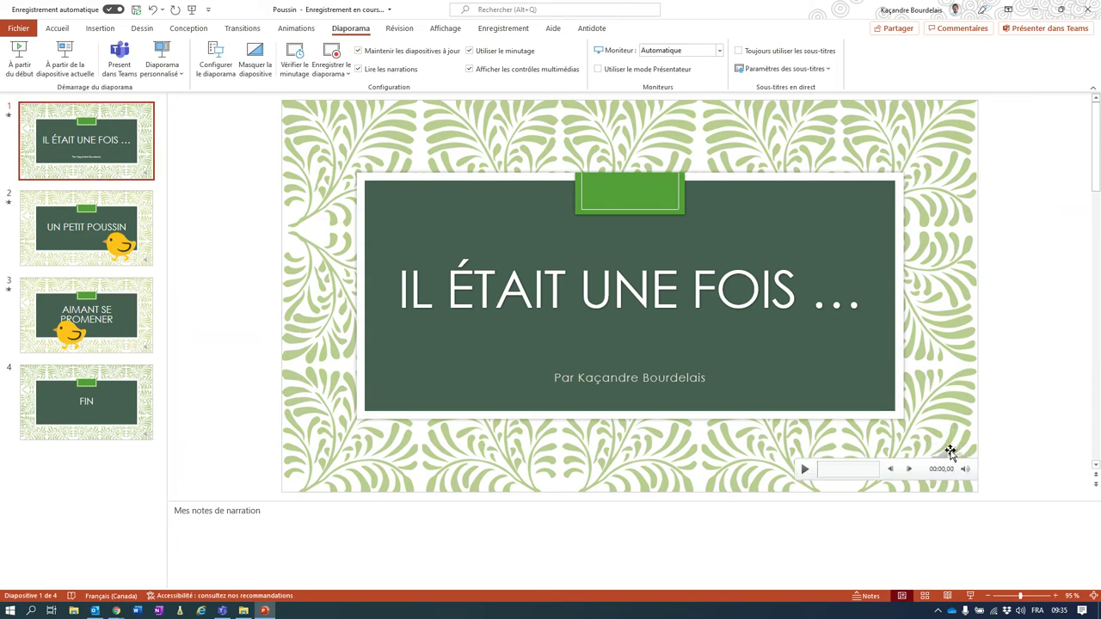
pyautogui.click(1004, 436)
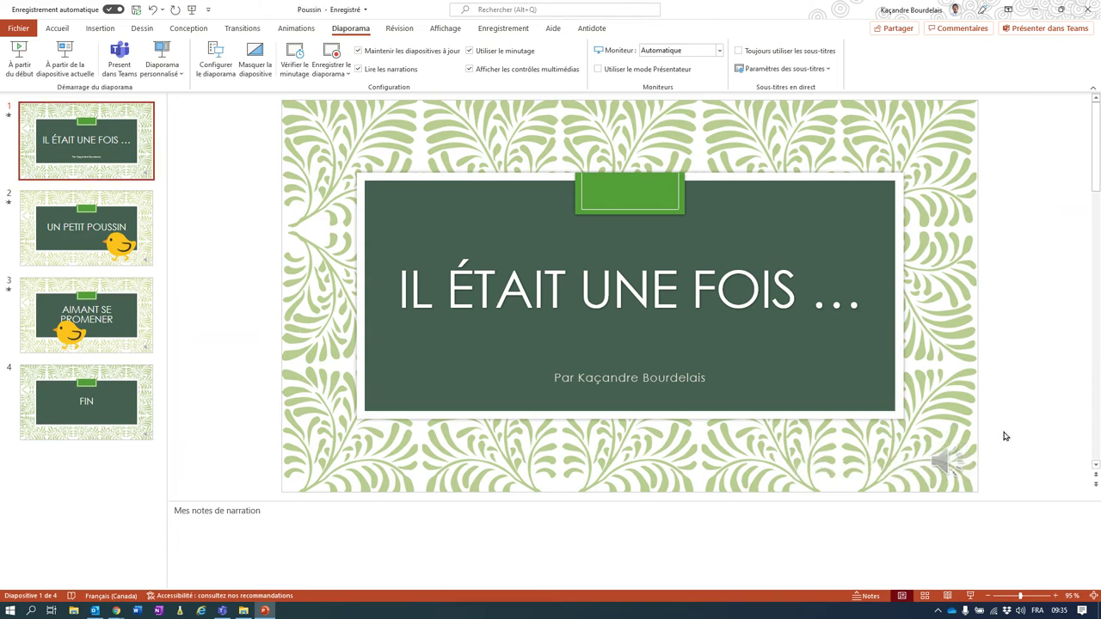
pyautogui.click(946, 453)
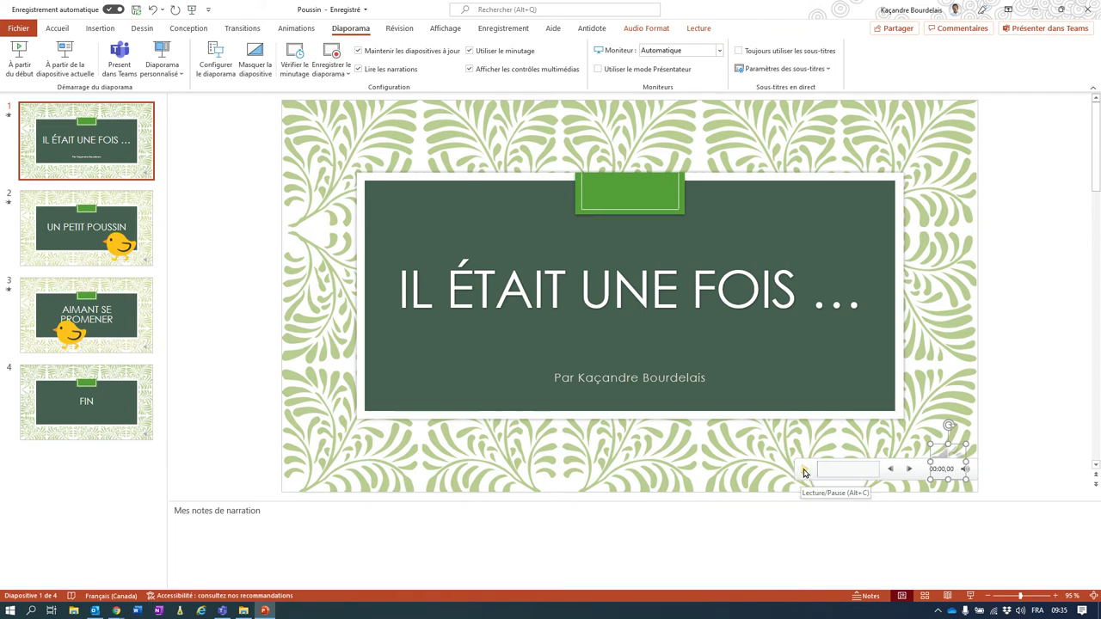
pyautogui.click(804, 472)
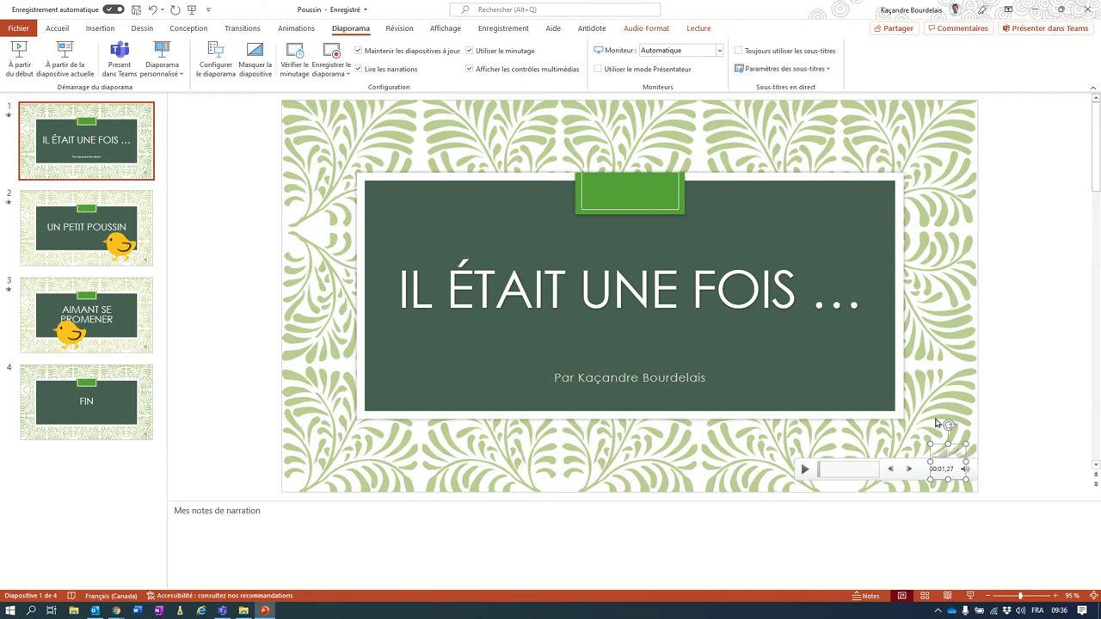
# - Move to the AIMANT SE PROMENER slide and select its narration audio
pyautogui.click(72, 228)
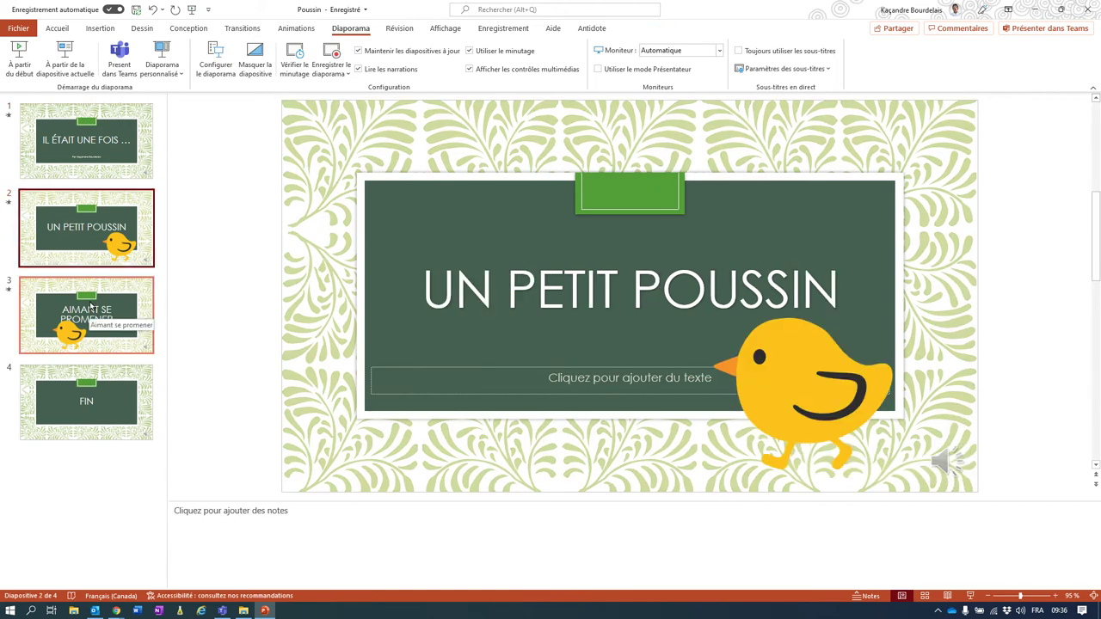
pyautogui.click(106, 343)
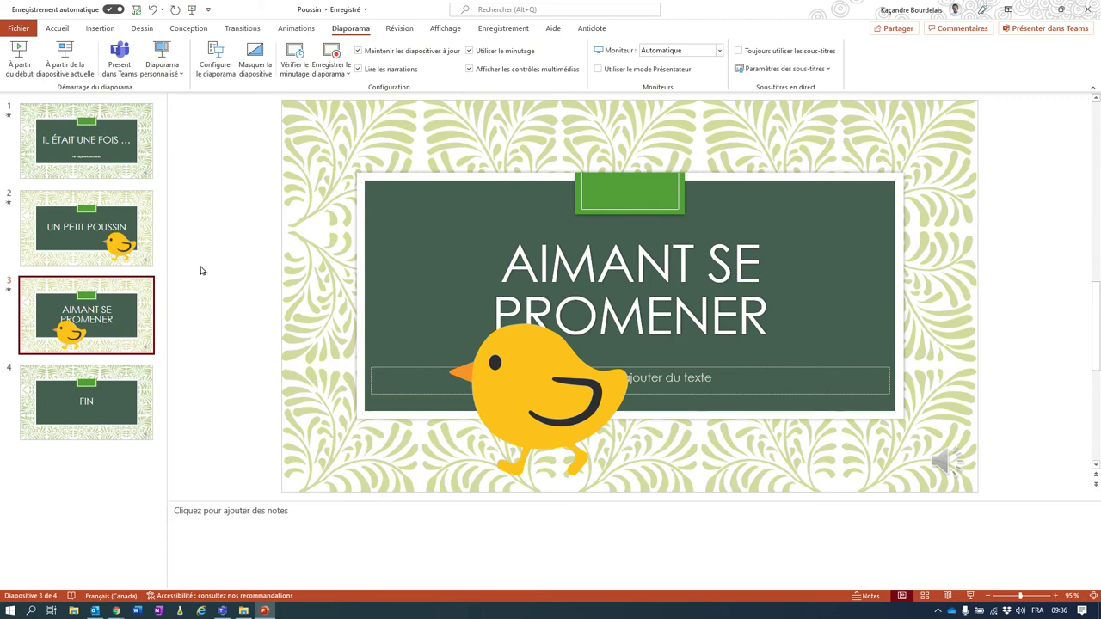
pyautogui.click(946, 454)
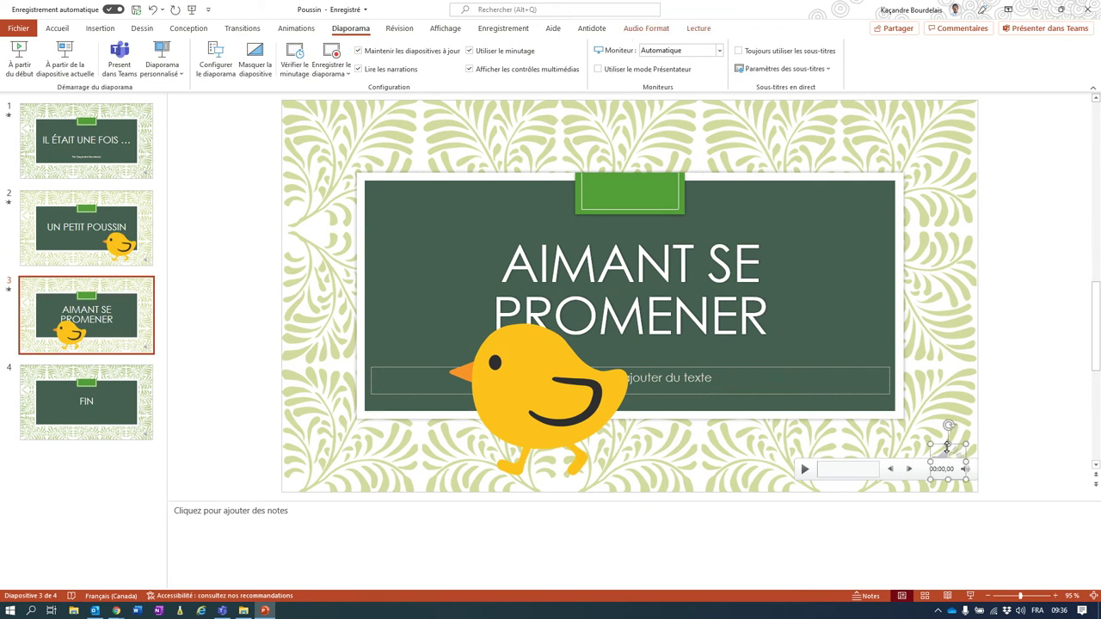
# - Delete slide 3's narration audio clip and bring up the recording options
pyautogui.rightClick(946, 446)
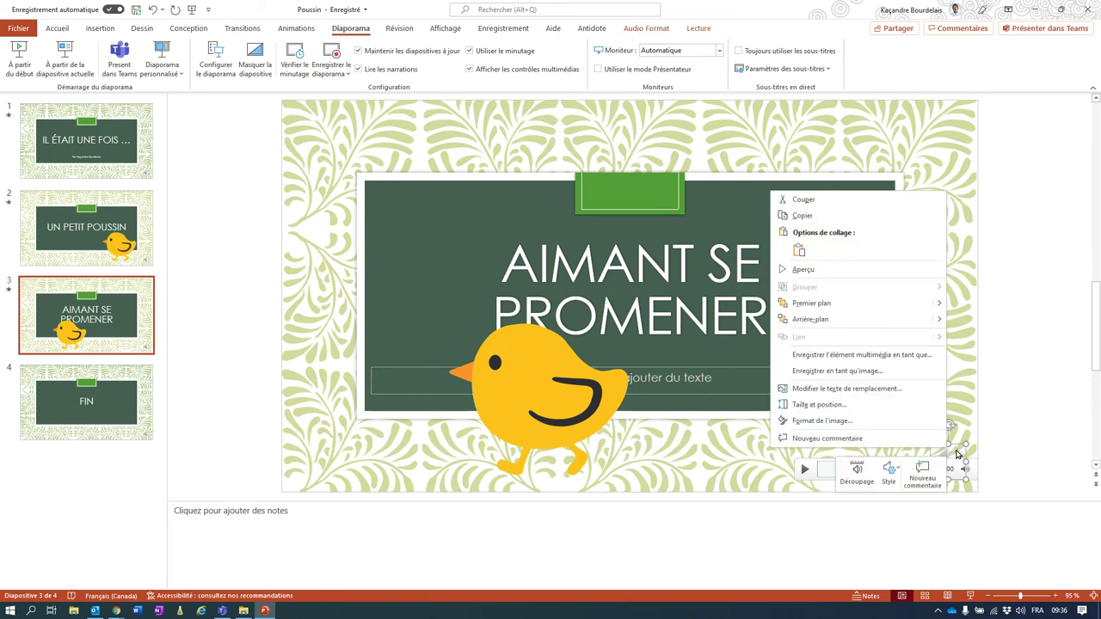
pyautogui.press('Escape')
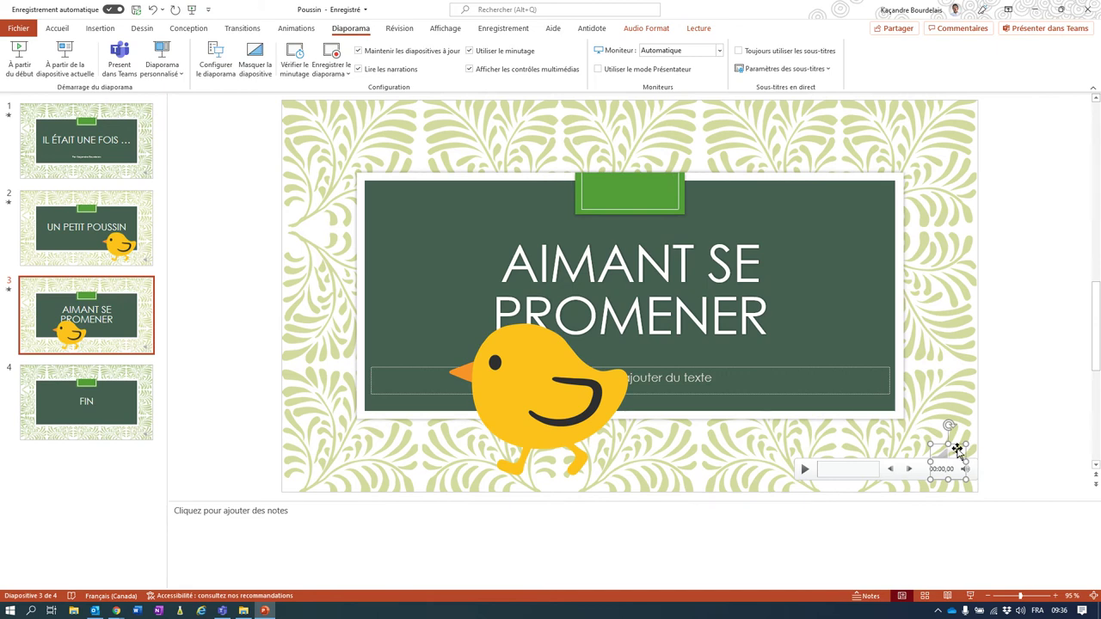
pyautogui.press('Delete')
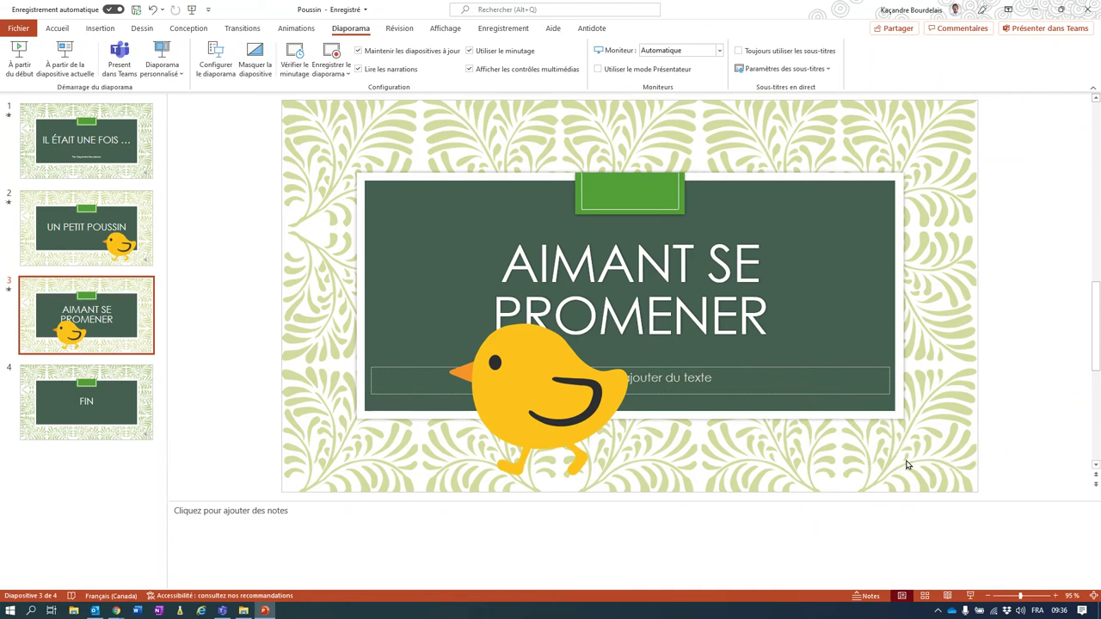
pyautogui.click(336, 77)
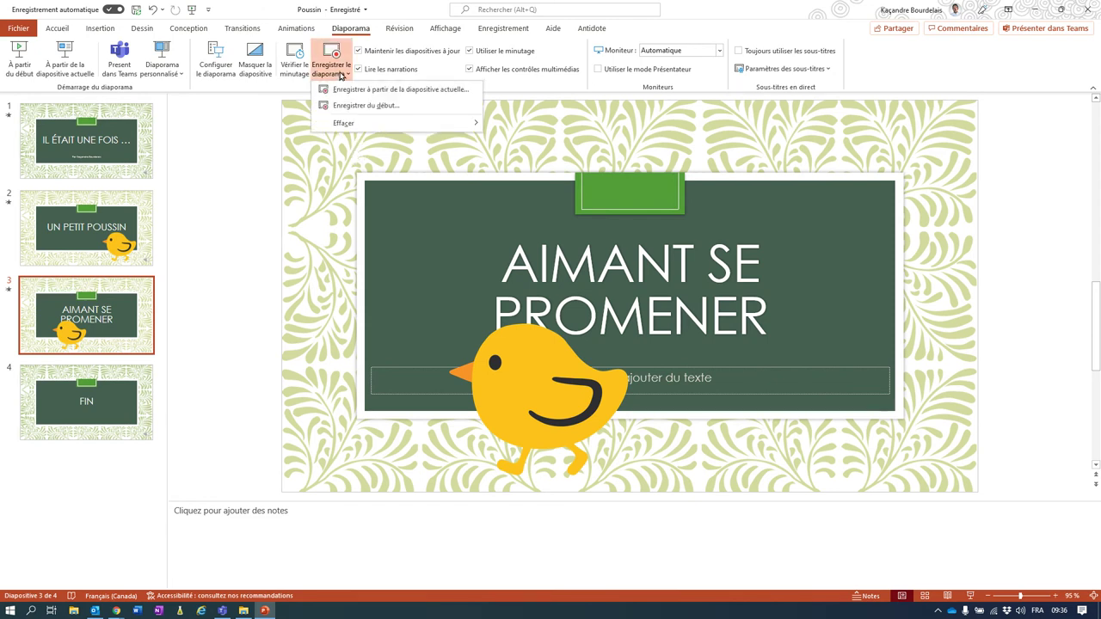
# - Record a new 15-second narration from slide 3, then stop and close the recording window
pyautogui.click(354, 90)
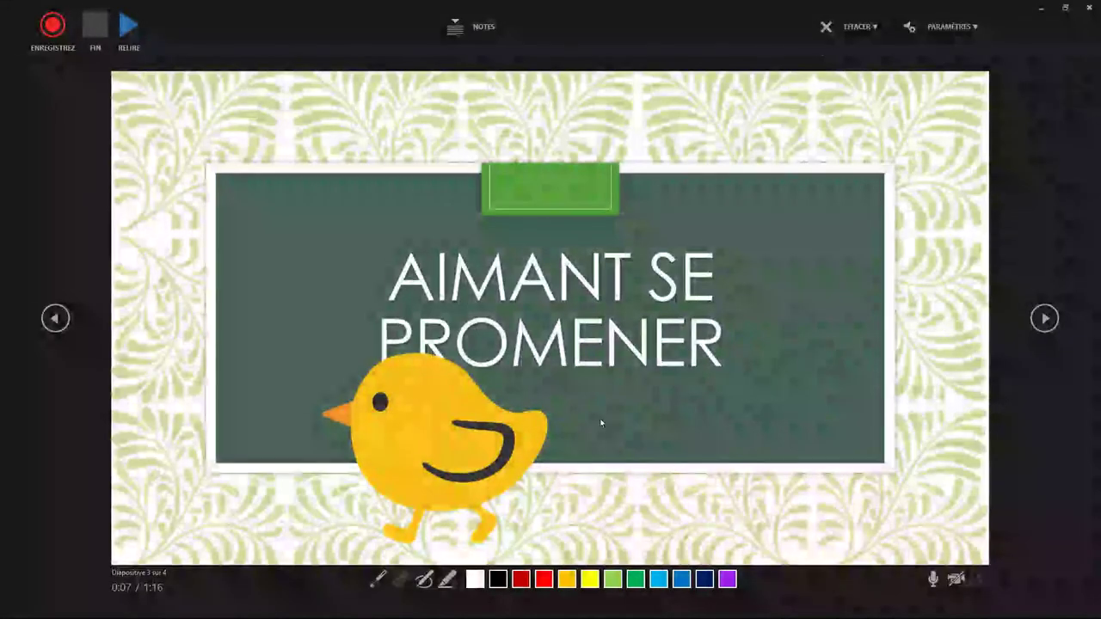
pyautogui.click(57, 27)
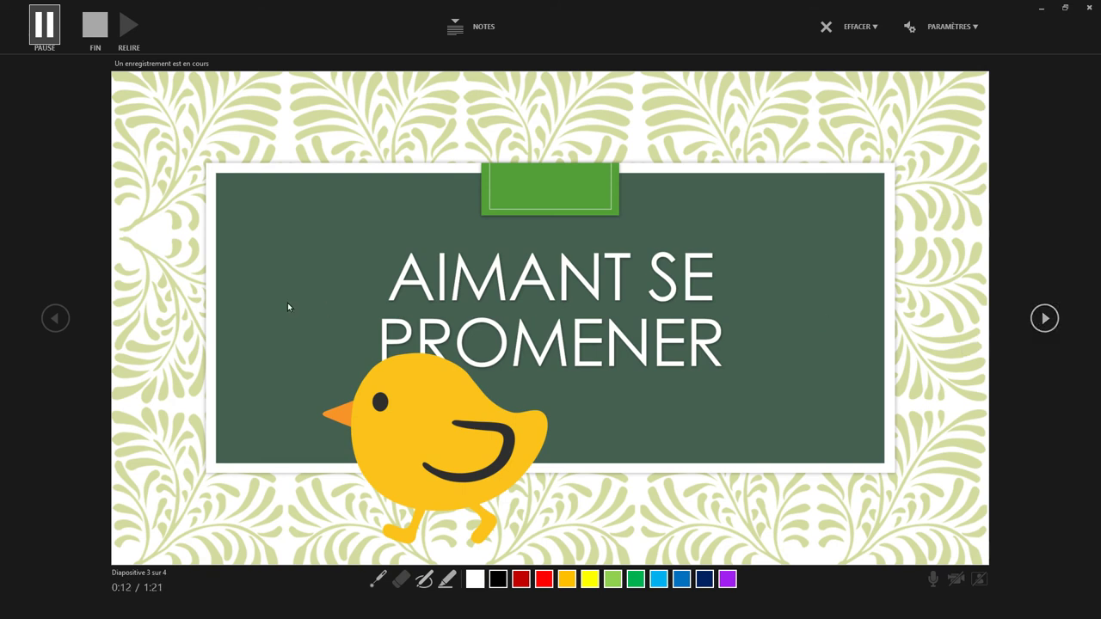
pyautogui.click(95, 26)
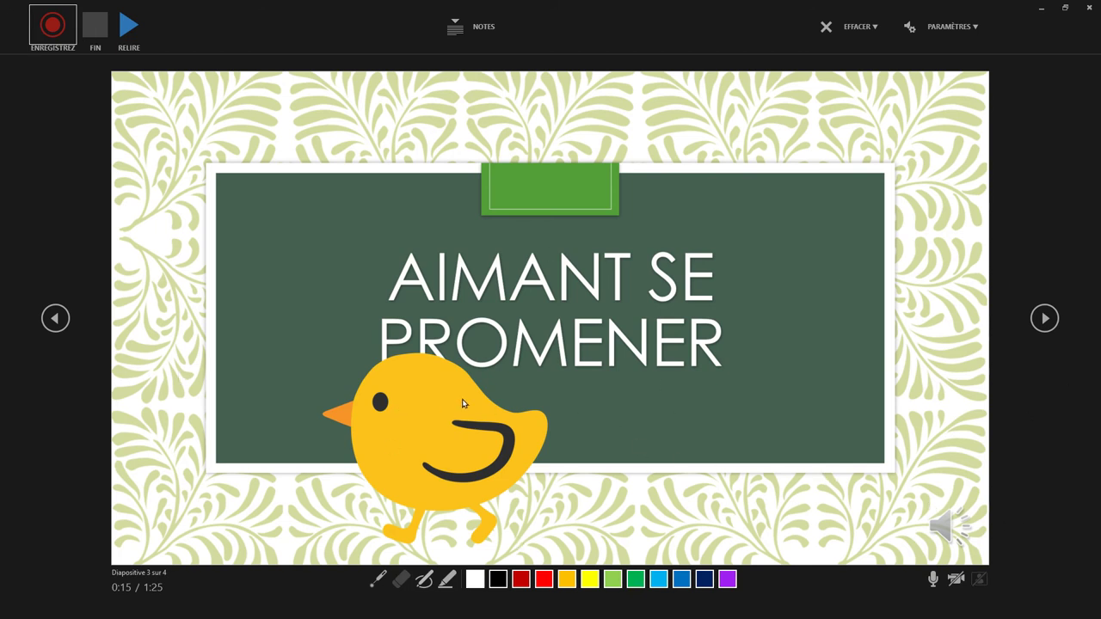
pyautogui.click(1088, 7)
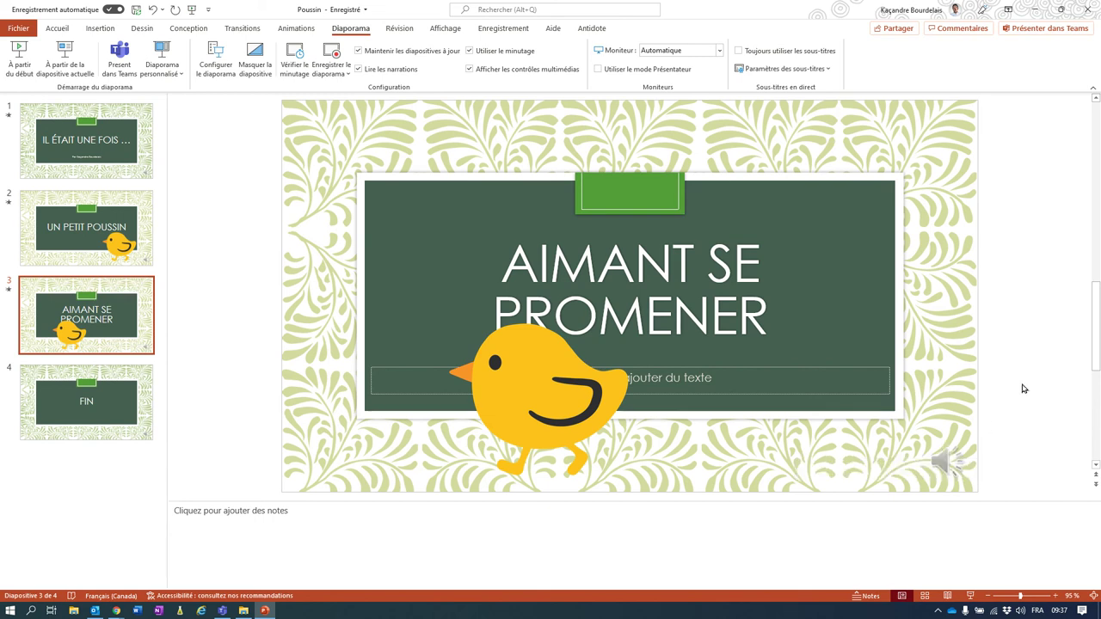
# - Page through the title, UN PETIT POUSSIN, AIMANT SE PROMENER and FIN slides, checking FIN's narration audio
pyautogui.click(82, 144)
pyautogui.click(86, 239)
pyautogui.click(86, 314)
pyautogui.click(124, 401)
pyautogui.click(948, 458)
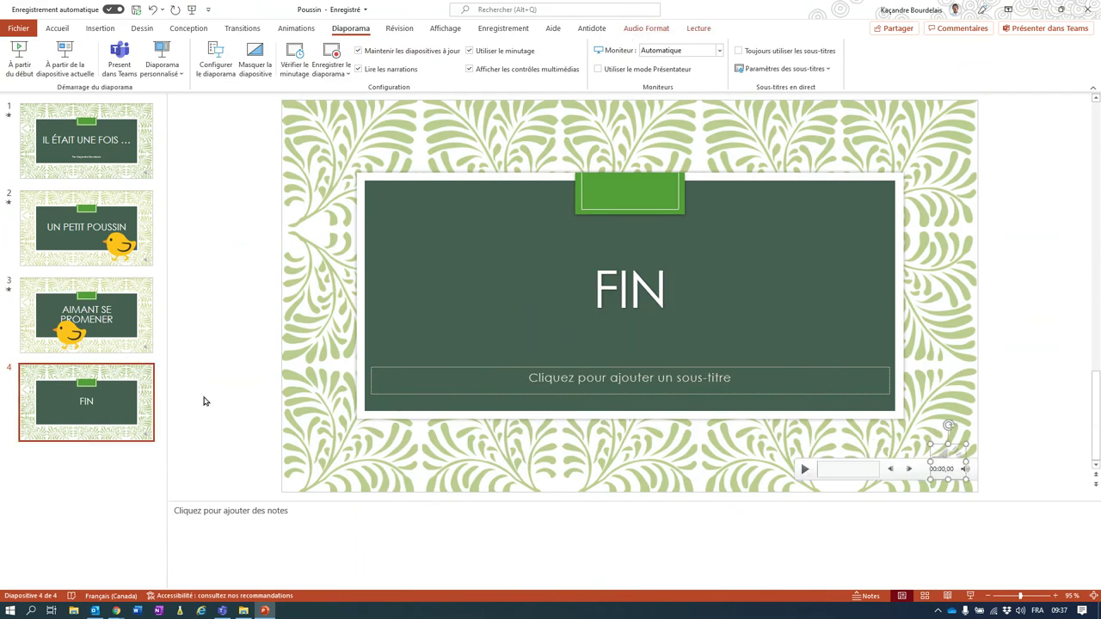
pyautogui.click(166, 404)
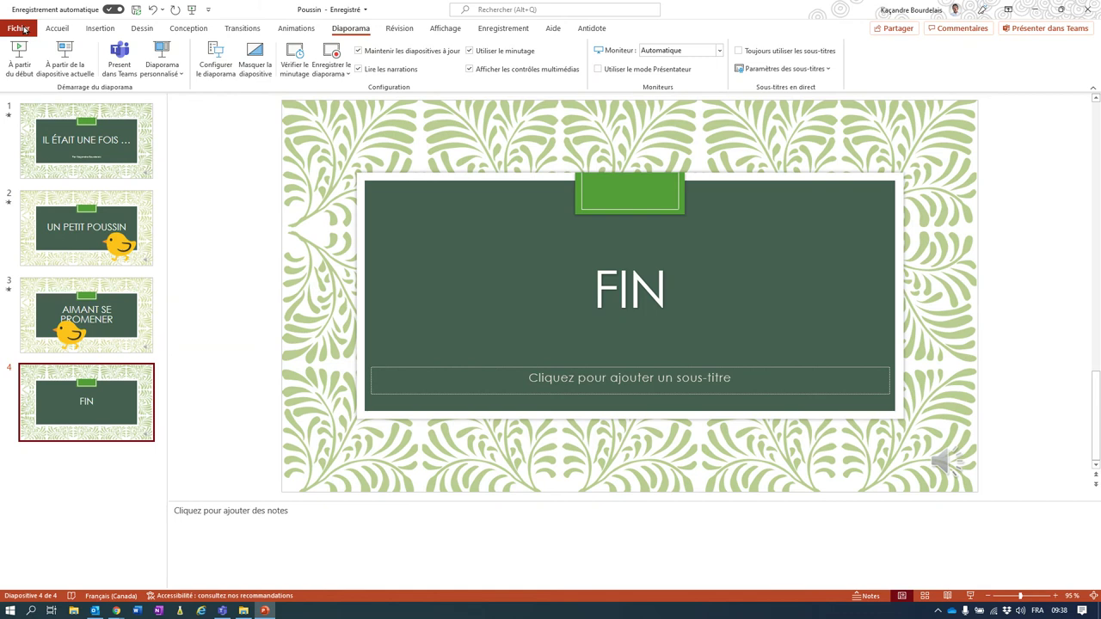
# - Go to Fichier > Exporter > Créer une vidéo and expand the video quality list, currently Full HD (1080p)
pyautogui.click(24, 30)
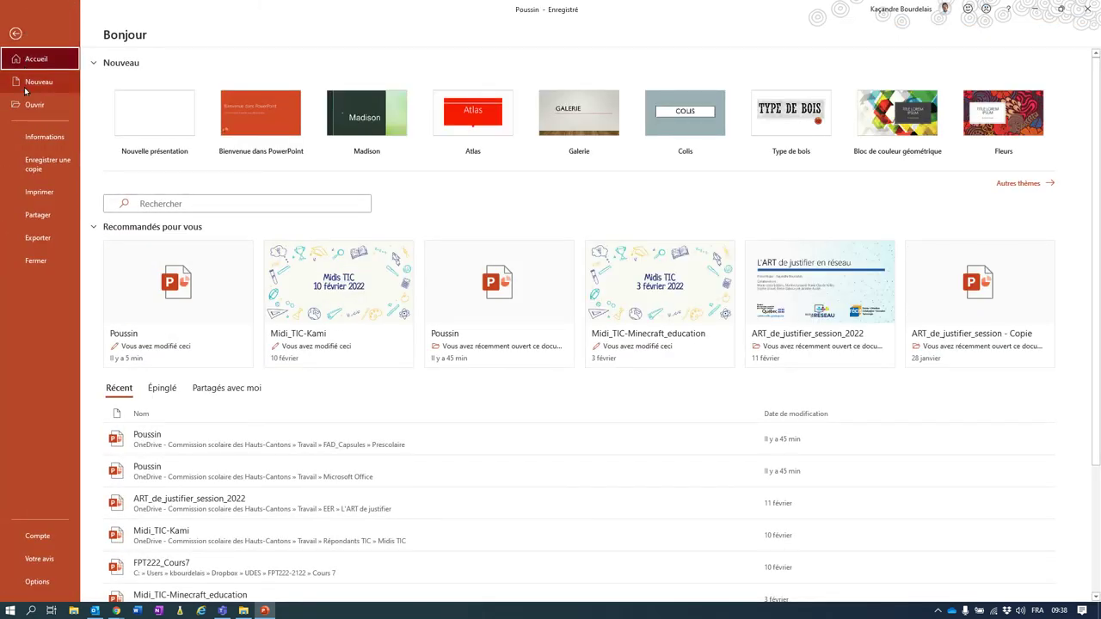
pyautogui.click(33, 239)
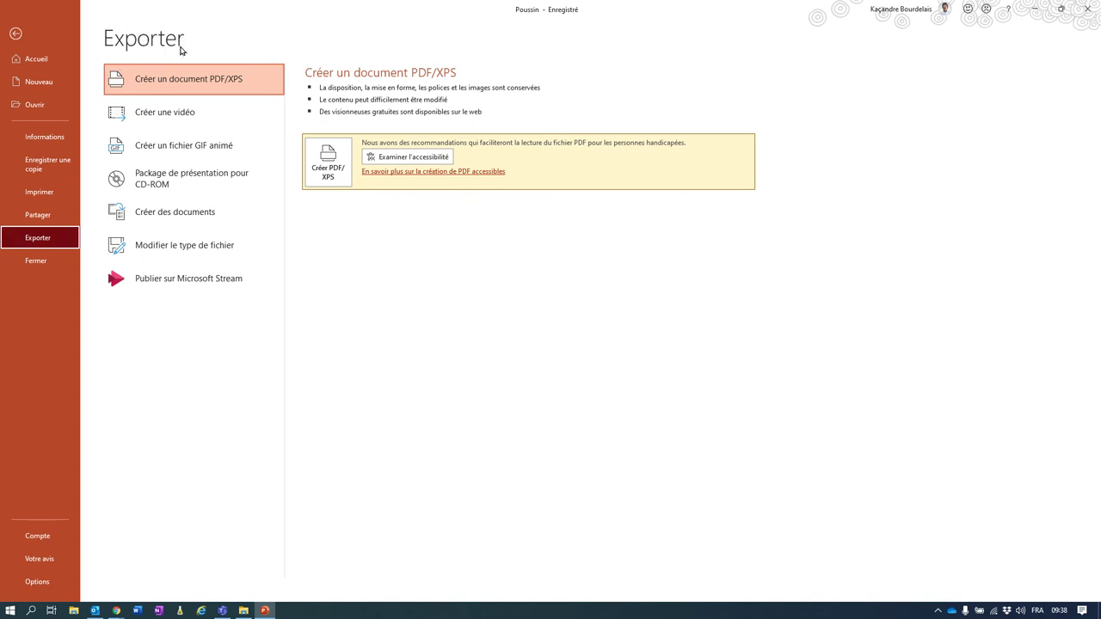
pyautogui.click(192, 120)
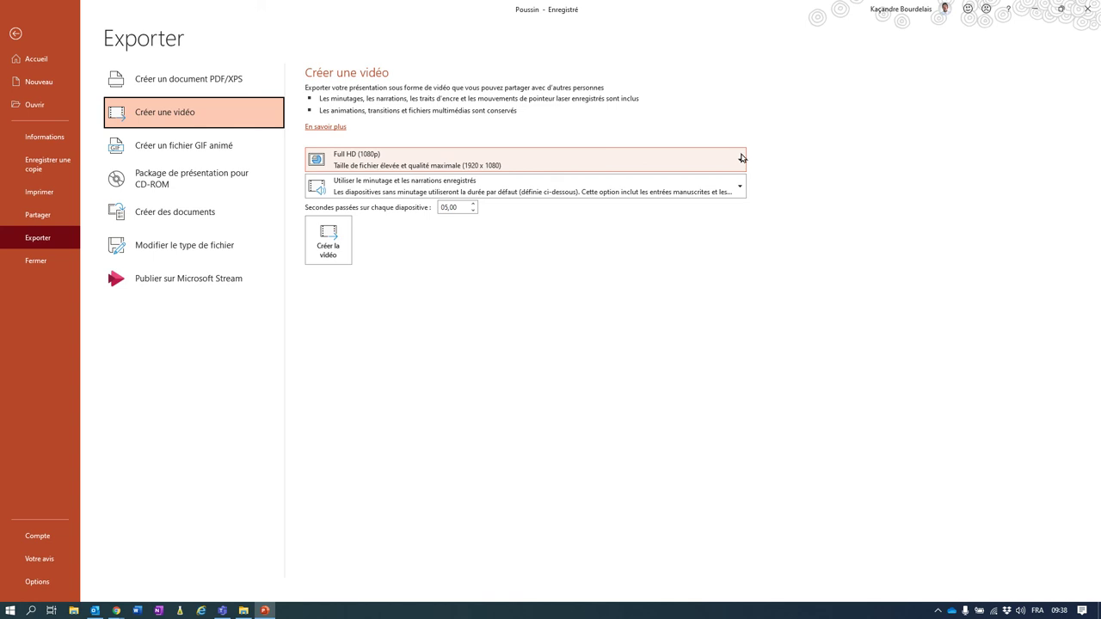
pyautogui.click(741, 158)
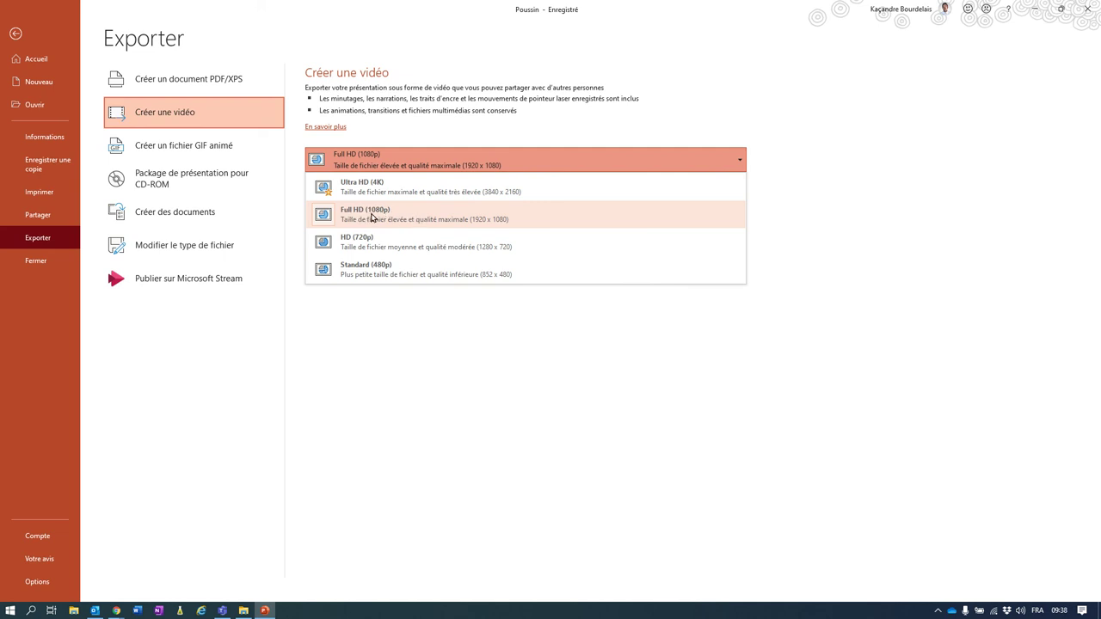
pyautogui.click(864, 215)
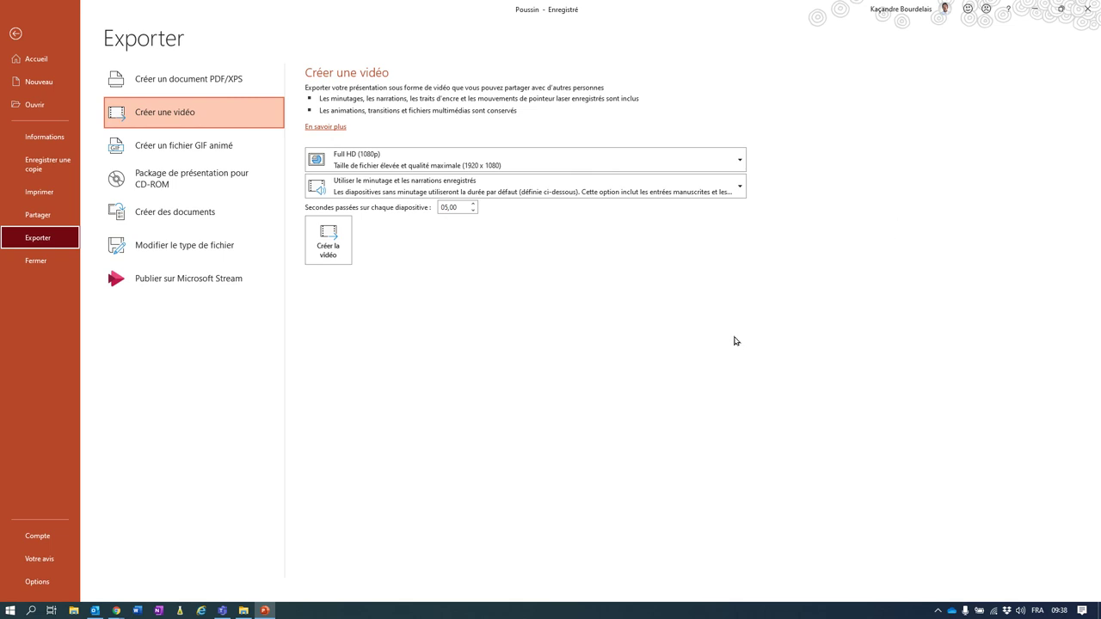
pyautogui.click(329, 247)
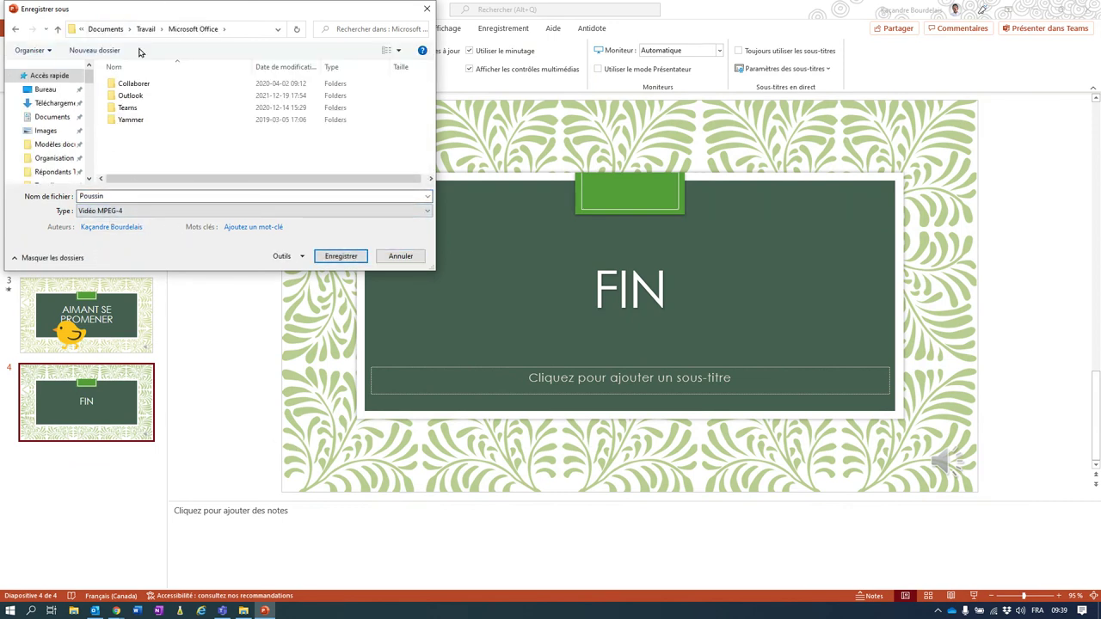
# - Save the video as Poussin in Vidéo MPEG-4 format
pyautogui.click(336, 257)
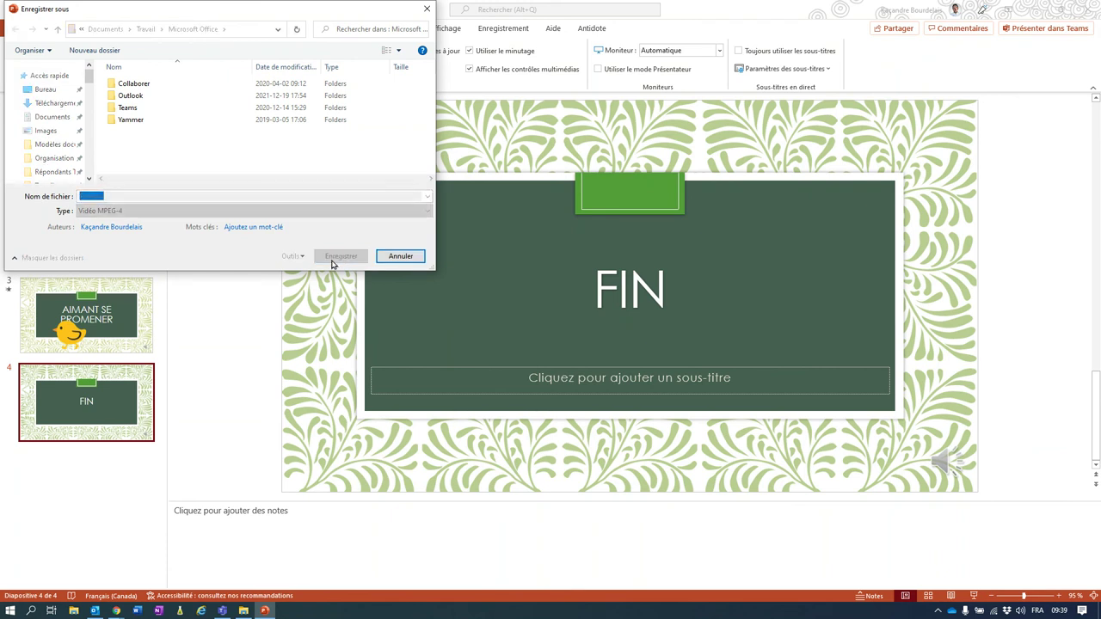